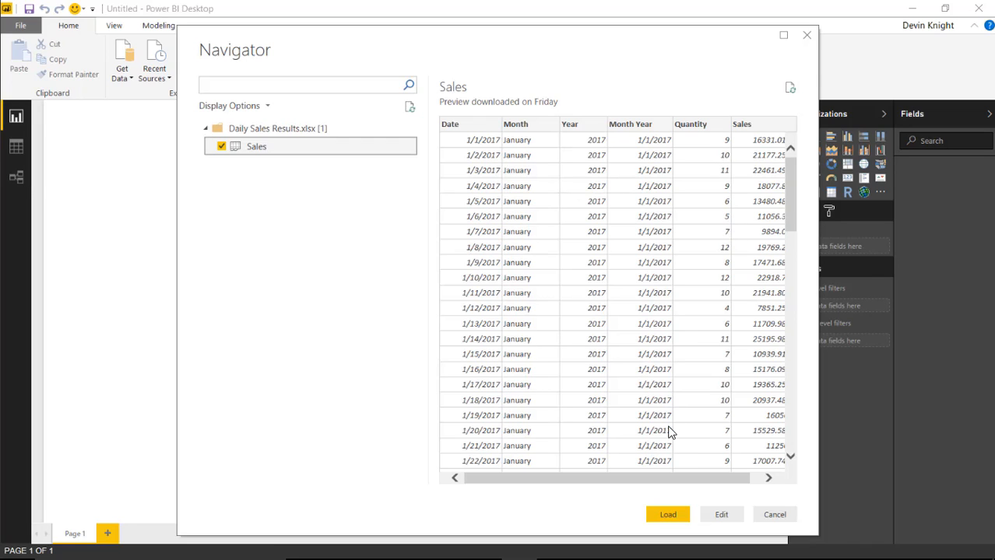
Step: Load the Sales table from Daily Sales Results.xlsx and import the Beyondsoft Calendar custom visual from the store
left_click(678, 515)
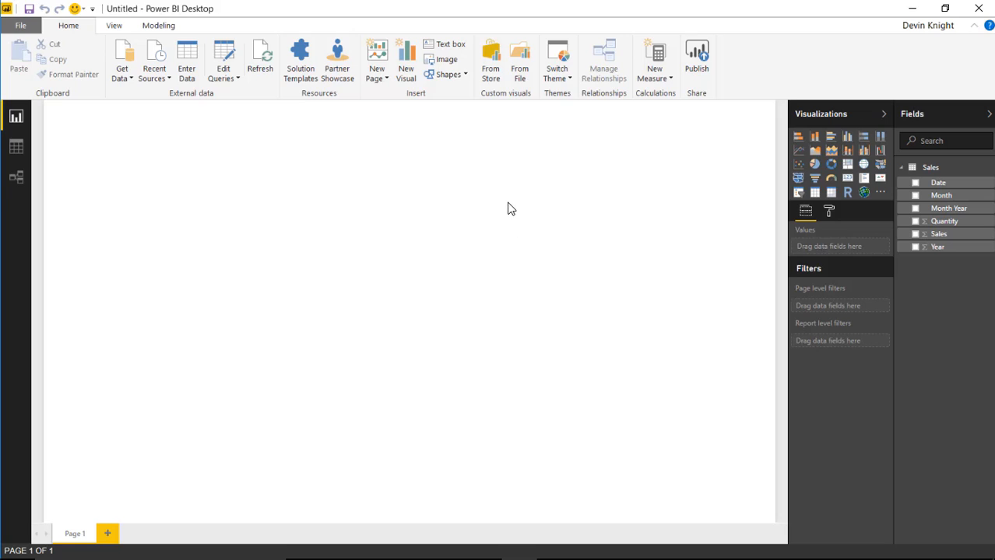
left_click(499, 74)
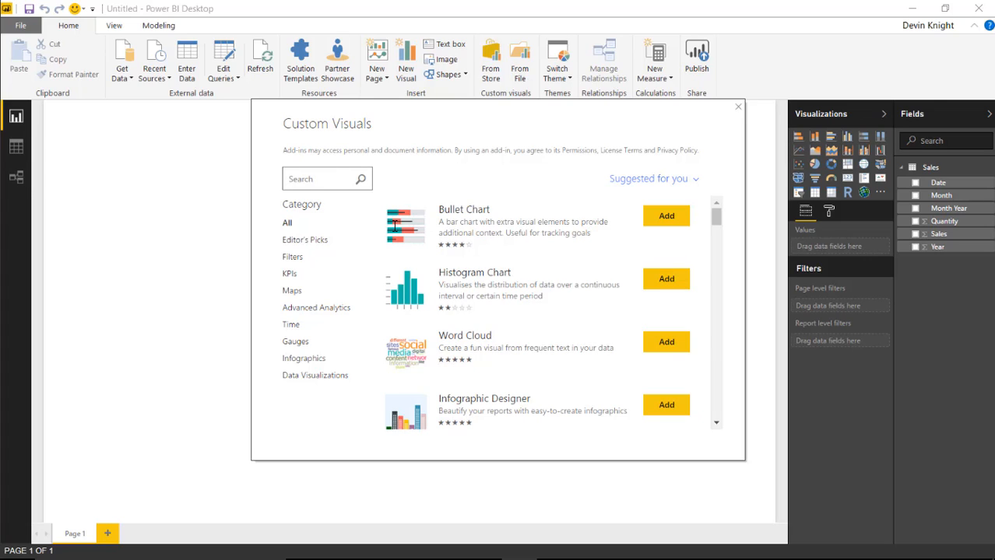
type("calendar")
key("Return")
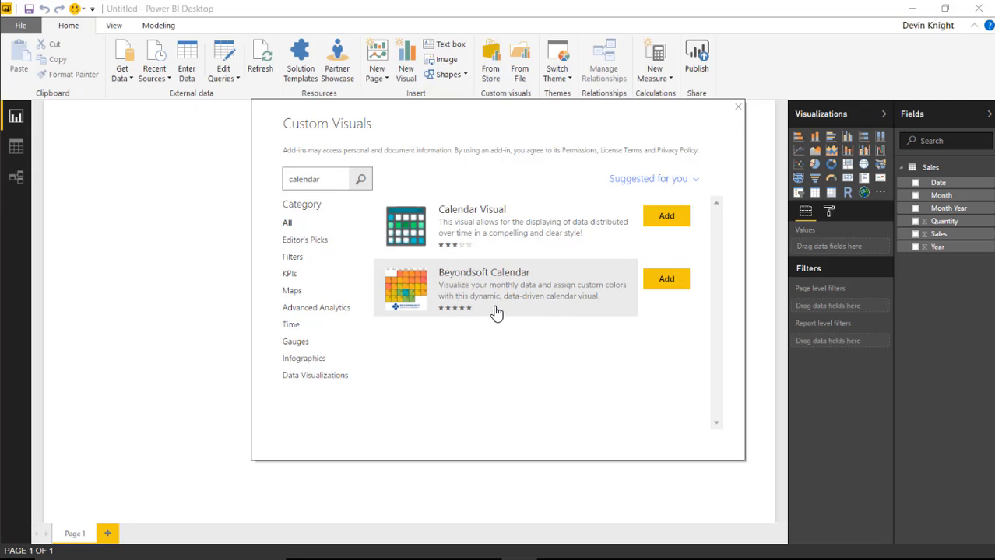
left_click(667, 282)
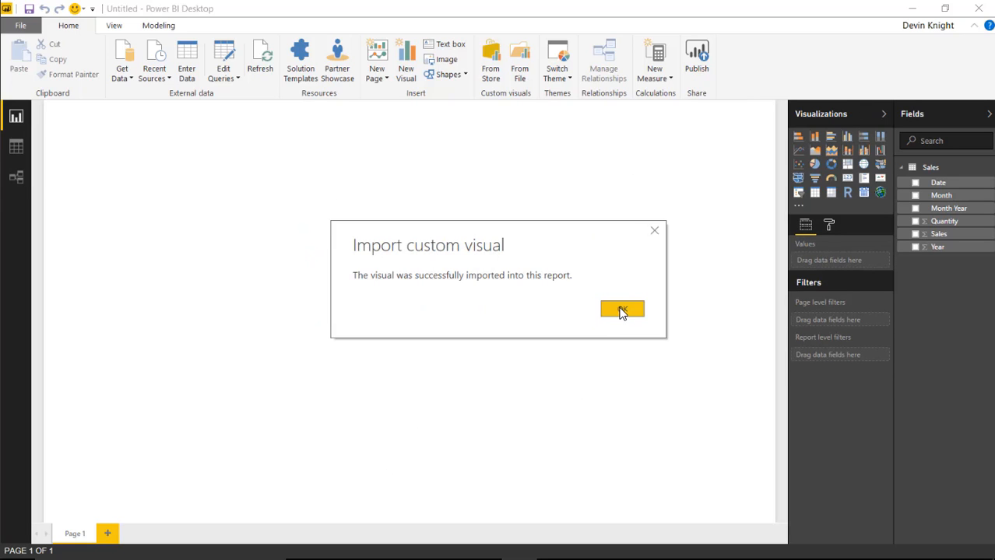
left_click(622, 311)
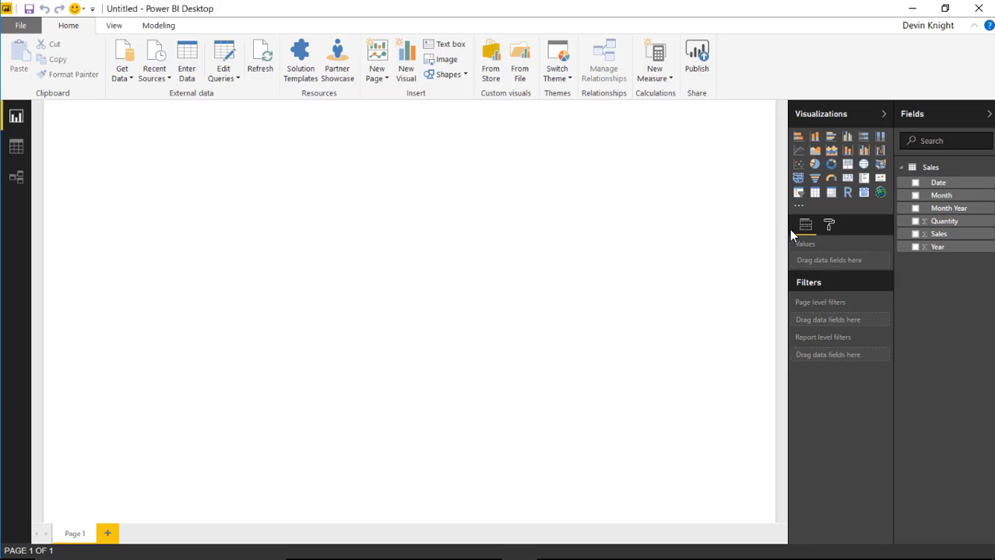
Step: Add a large Beyondsoft Calendar visual to the page, with Date as its date field and Sales as its measure data
left_click(863, 193)
left_click_drag(211, 282, 540, 512)
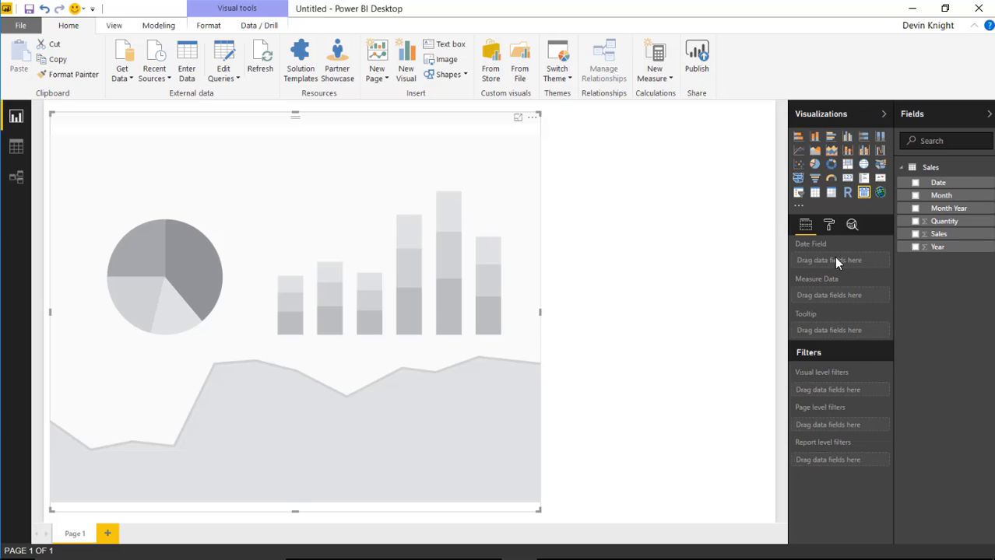
left_click_drag(915, 185, 854, 263)
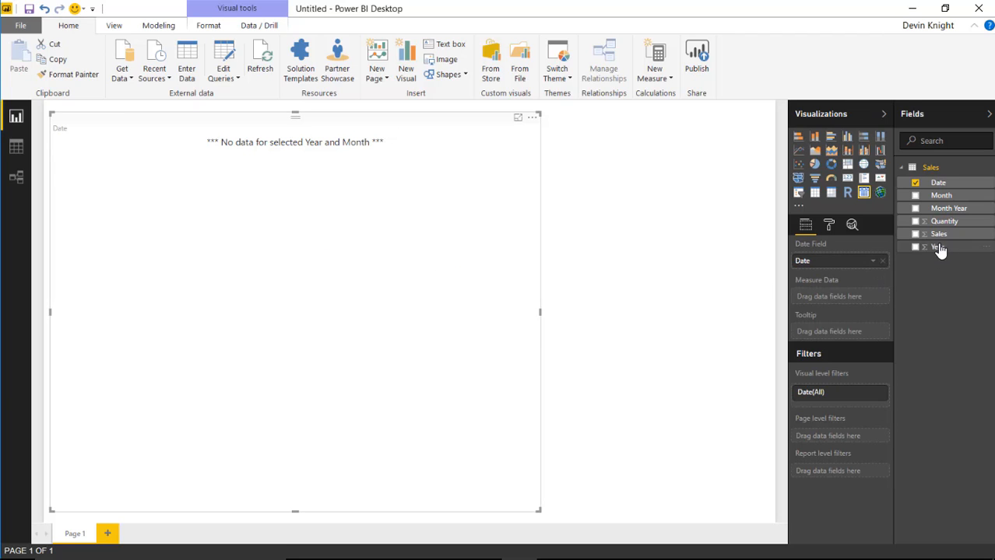
left_click_drag(940, 235, 844, 298)
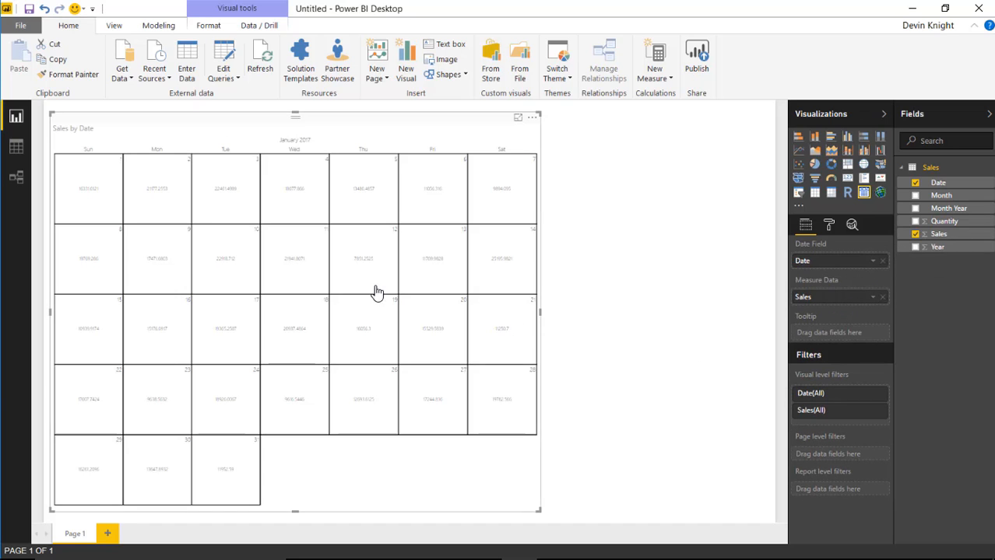
Step: Try Quantity as the calendar's measure data in place of Sales, and put Sales back
mouse_move(207, 170)
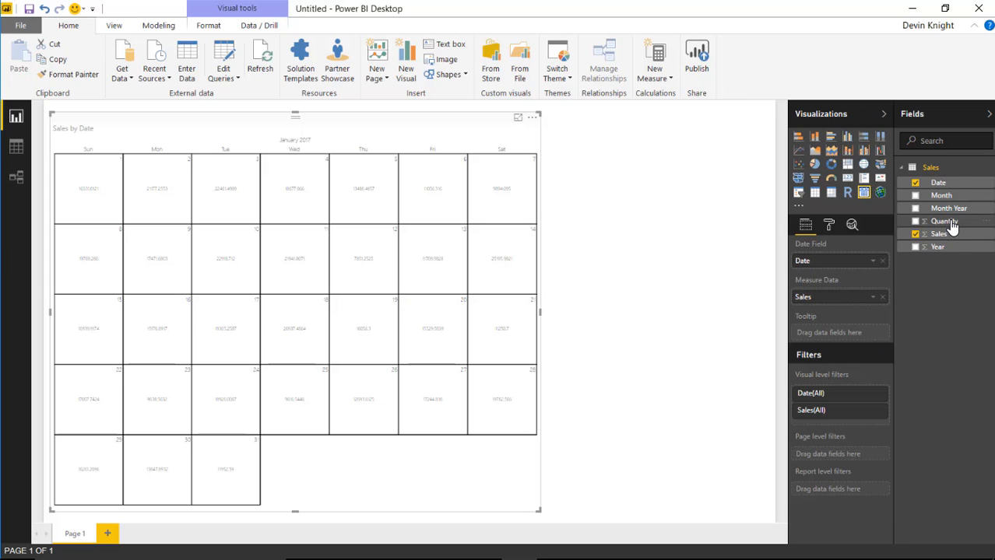
left_click_drag(952, 224, 848, 311)
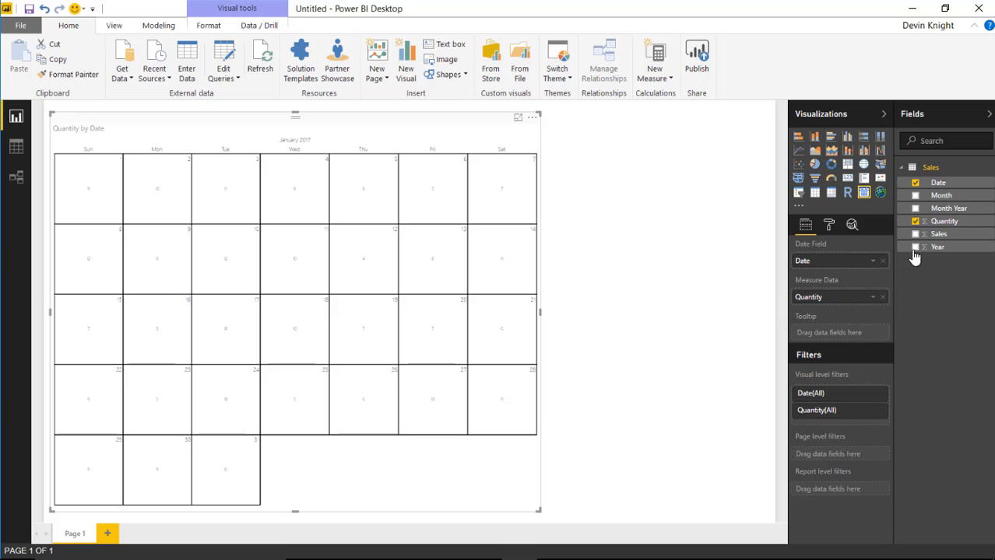
left_click_drag(934, 246, 817, 319)
left_click_drag(938, 235, 839, 315)
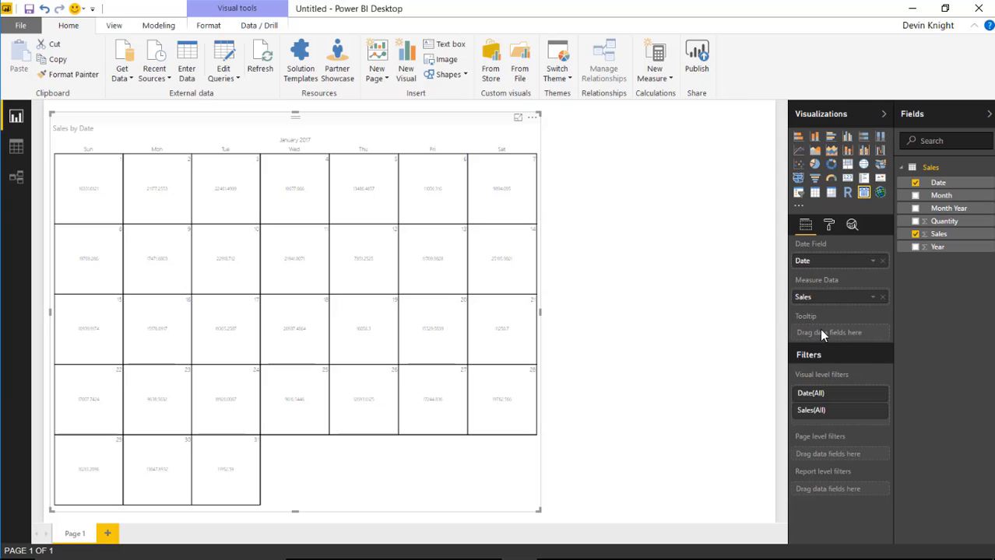
Step: Add Quantity to the calendar visual's tooltip and check the tooltip on the day cells
left_click_drag(951, 223, 860, 333)
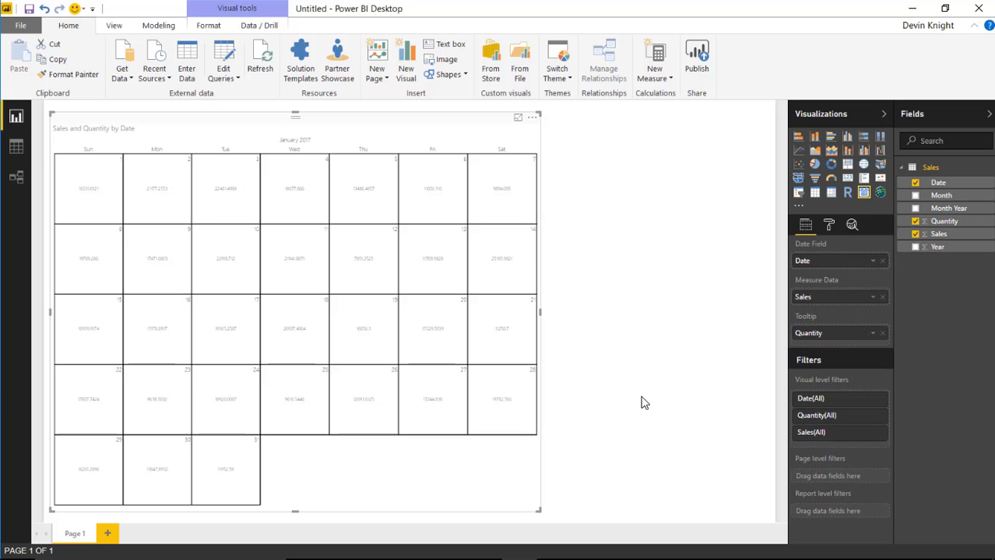
mouse_move(507, 271)
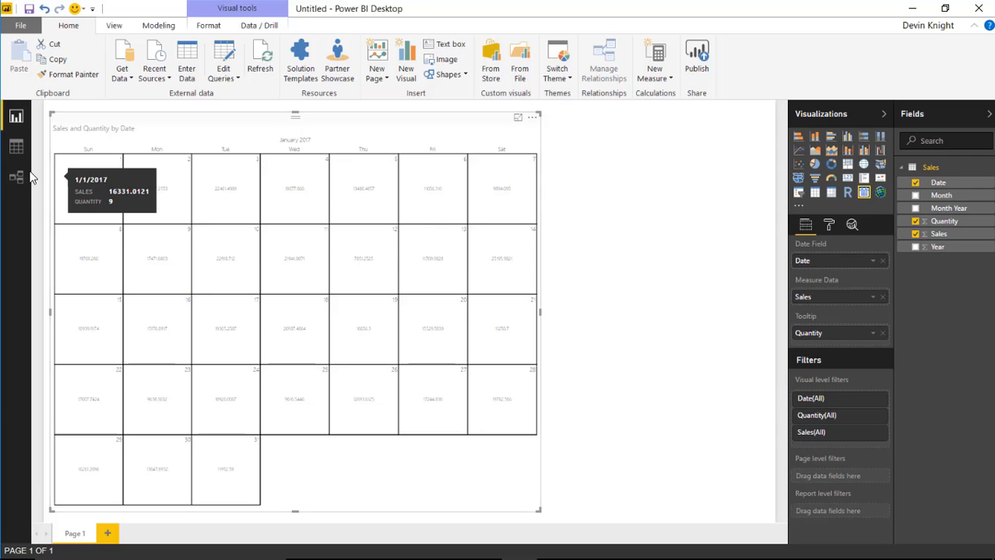
Step: Look through the Sales table's rows to check which months the data covers, and return to the report
left_click(16, 146)
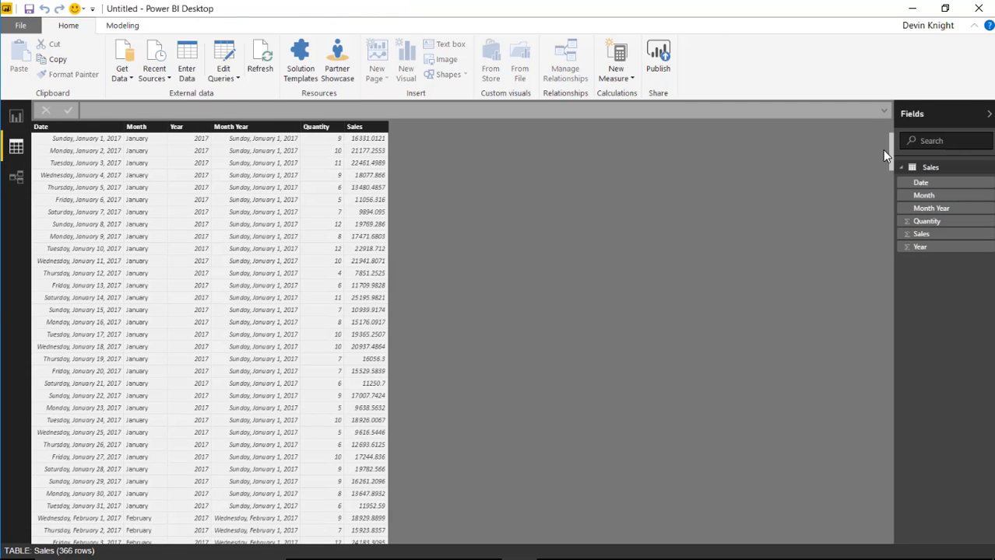
left_click_drag(892, 156, 890, 261)
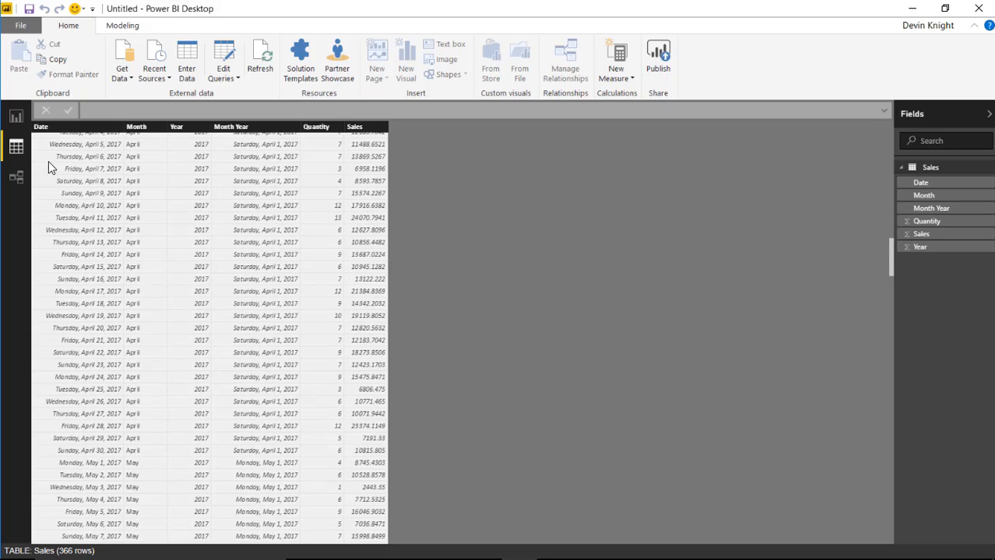
left_click(16, 118)
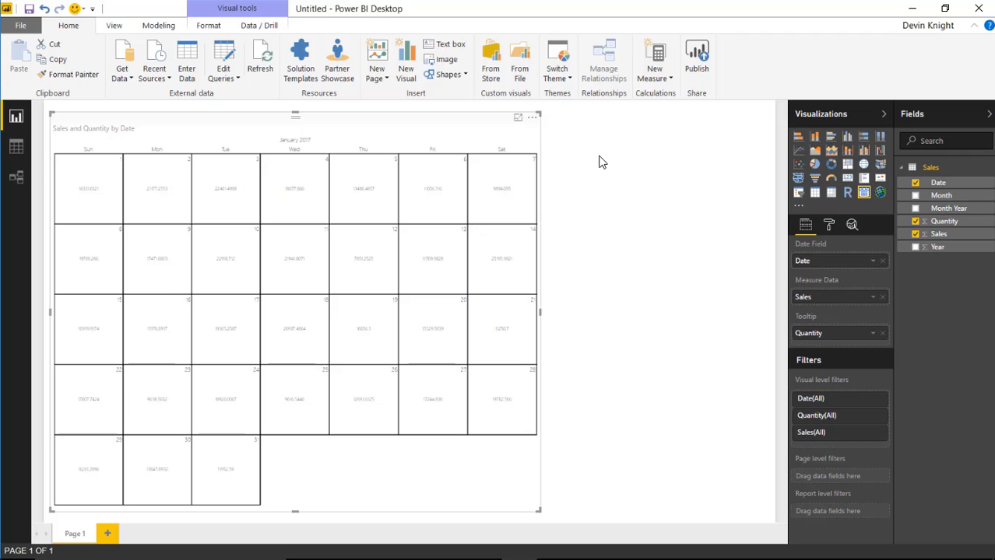
Step: Add a separate slicer beside the calendar based on Month Year and display it as a list
left_click(696, 155)
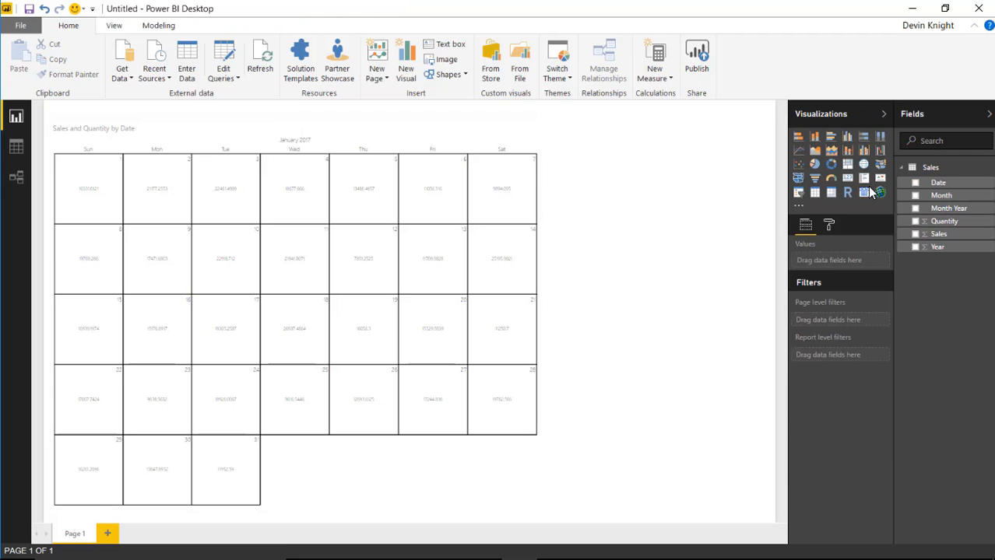
left_click(798, 192)
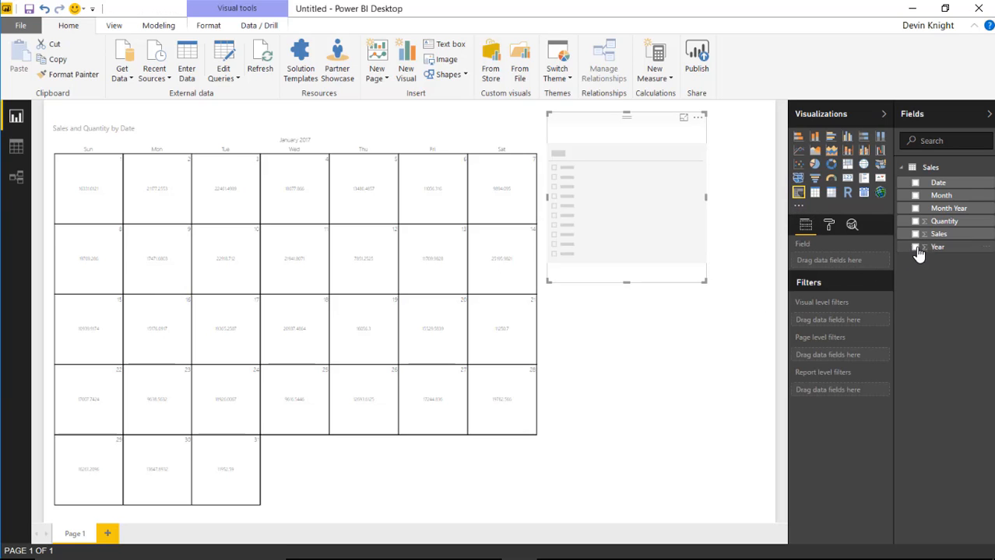
left_click_drag(948, 215, 638, 199)
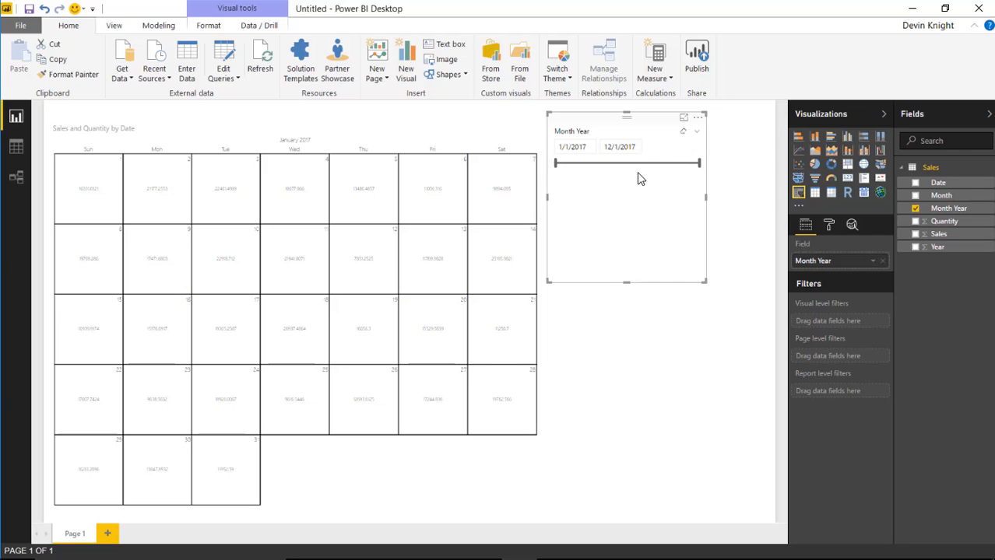
left_click(696, 132)
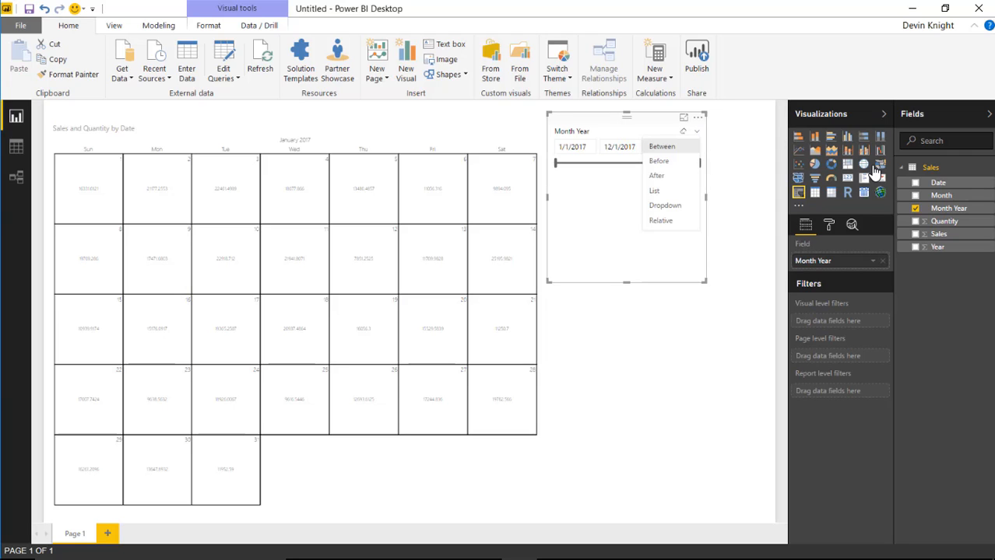
left_click(666, 193)
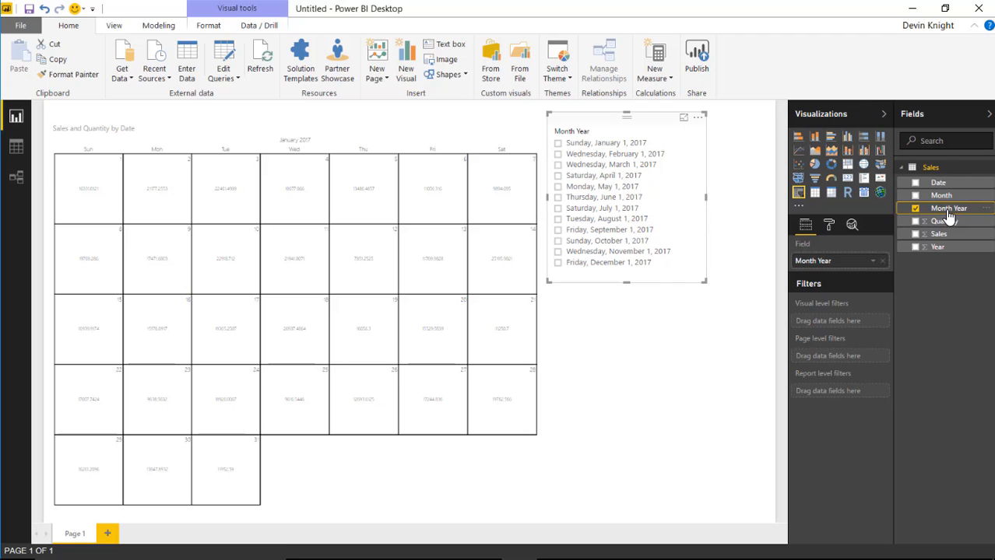
Step: Format the Month Year field as the date format March 2001 (MMMM yyyy)
left_click(157, 26)
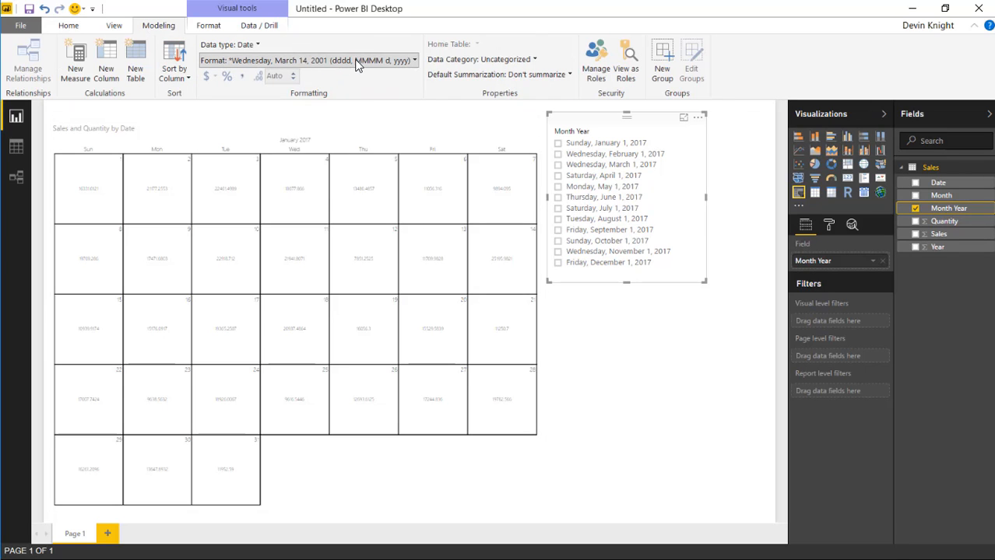
left_click(414, 61)
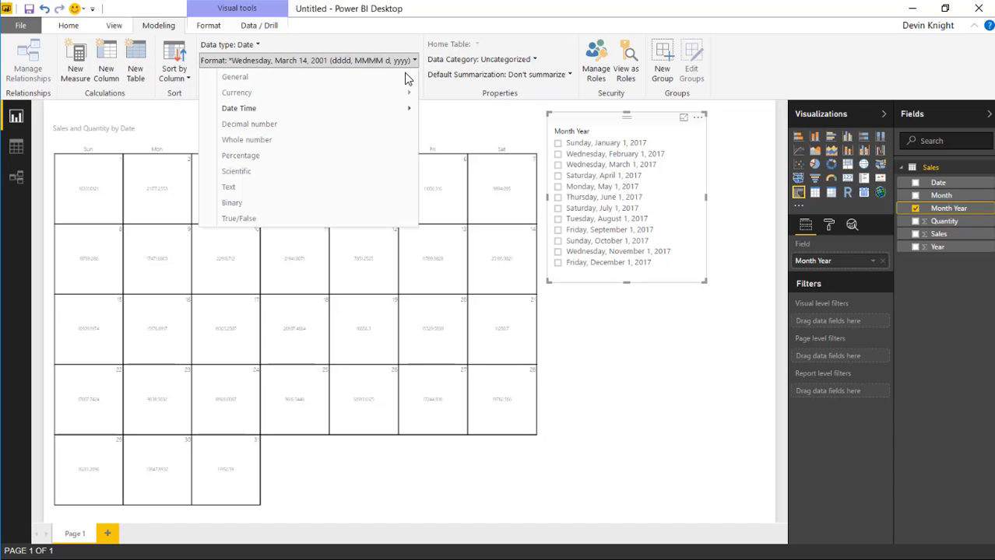
mouse_move(405, 108)
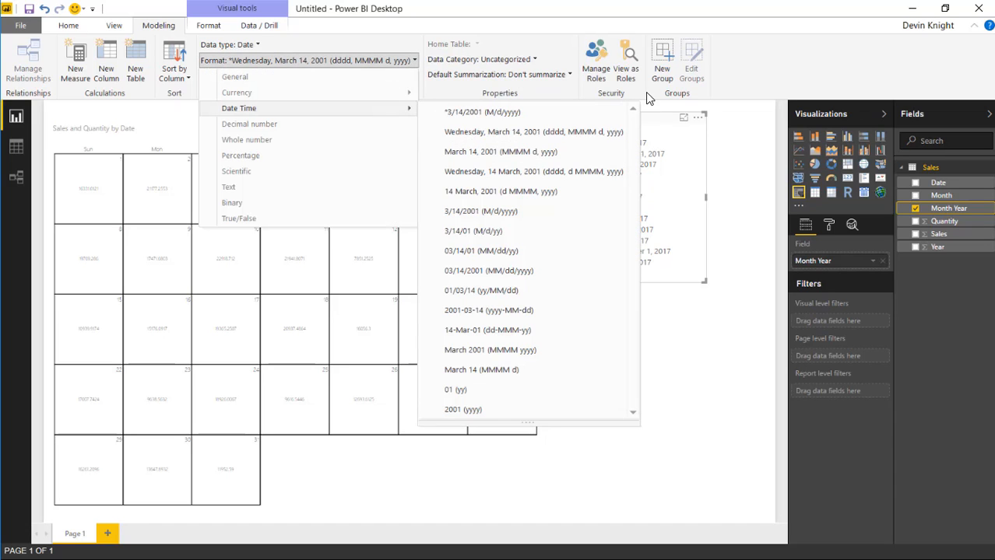
left_click(482, 355)
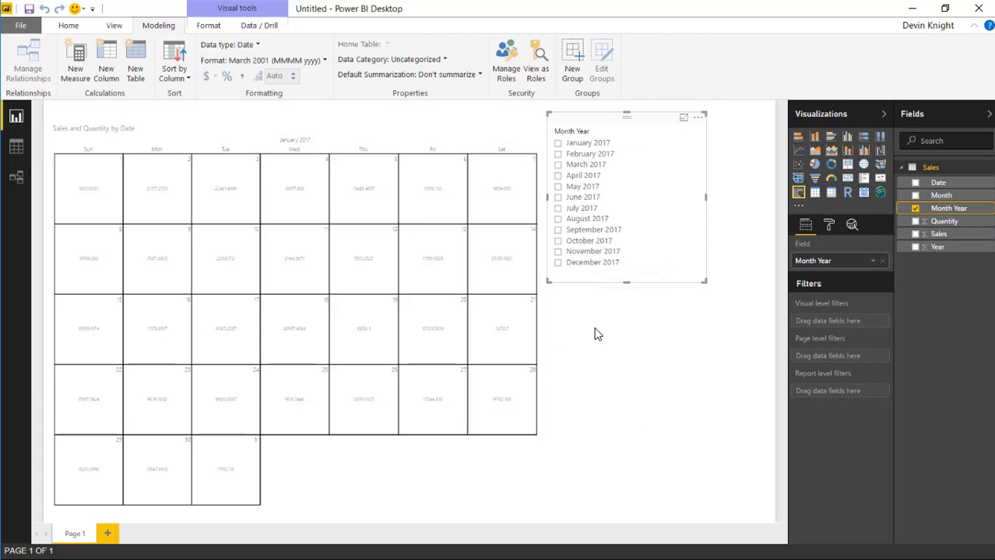
Step: Filter the calendar with the slicer through several 2017 months, including September, October, July and May, ending on August 2017
left_click(557, 219)
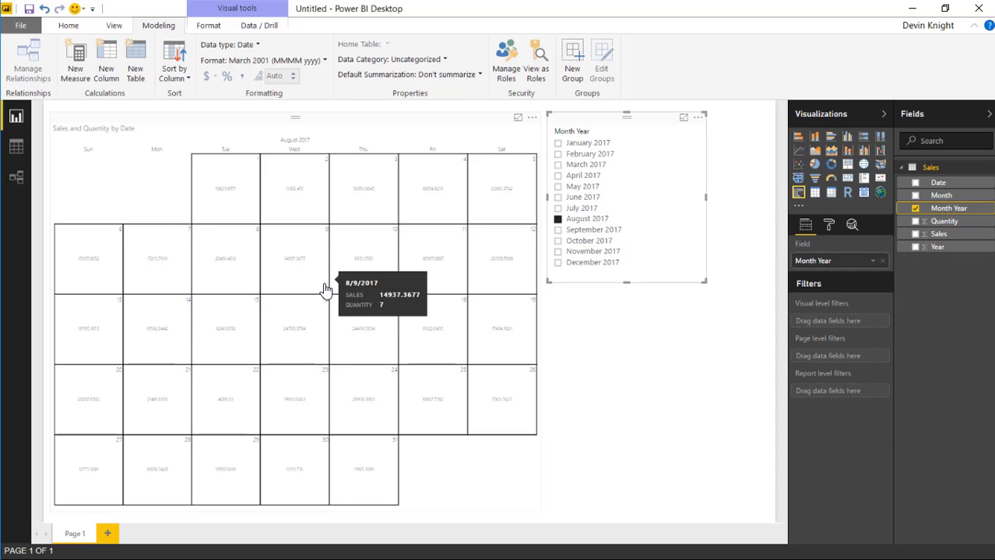
left_click(558, 230)
left_click(558, 240)
left_click(557, 208)
left_click(557, 187)
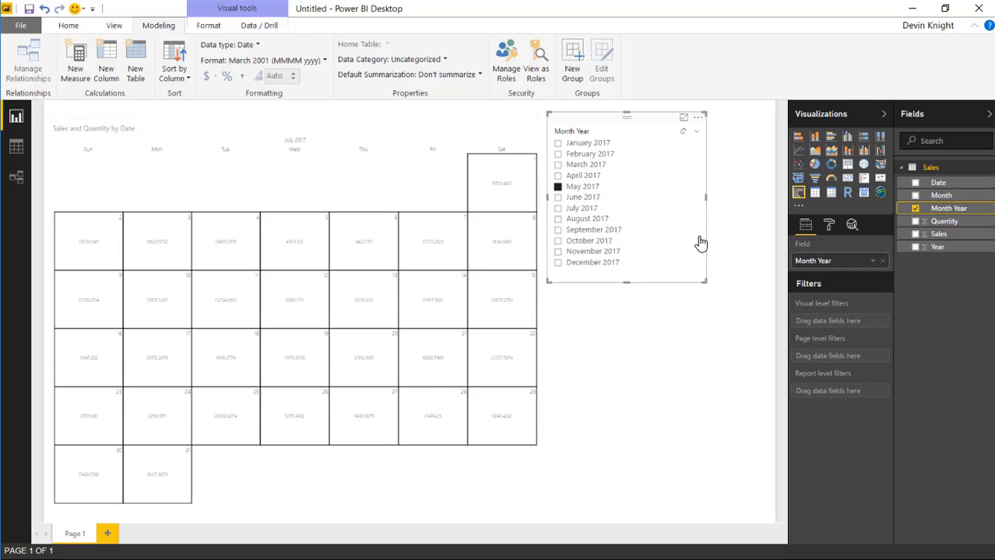
left_click(558, 218)
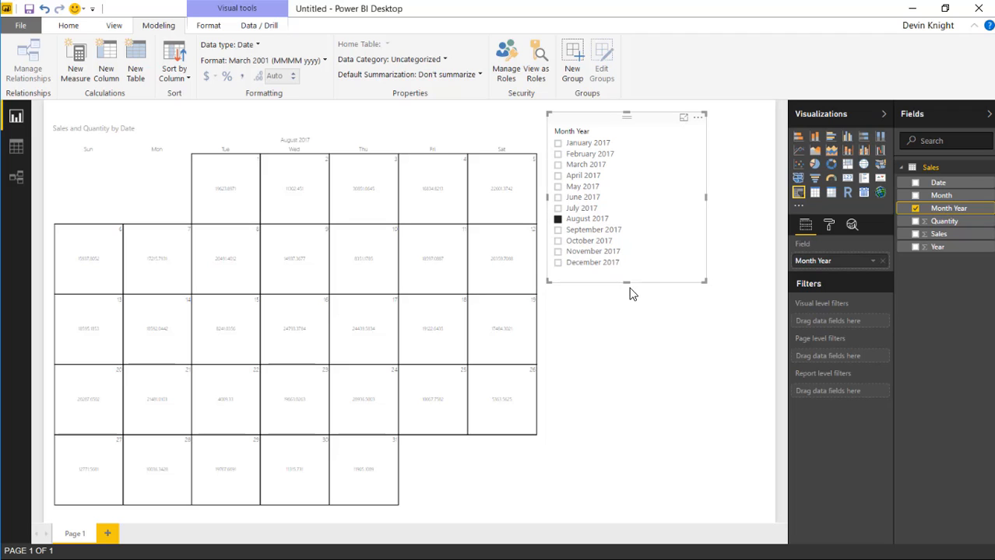
Step: Set the slicer's item text size to 17, and enlarge and reposition the slicer so all twelve months fit beside the calendar
left_click_drag(627, 281, 632, 294)
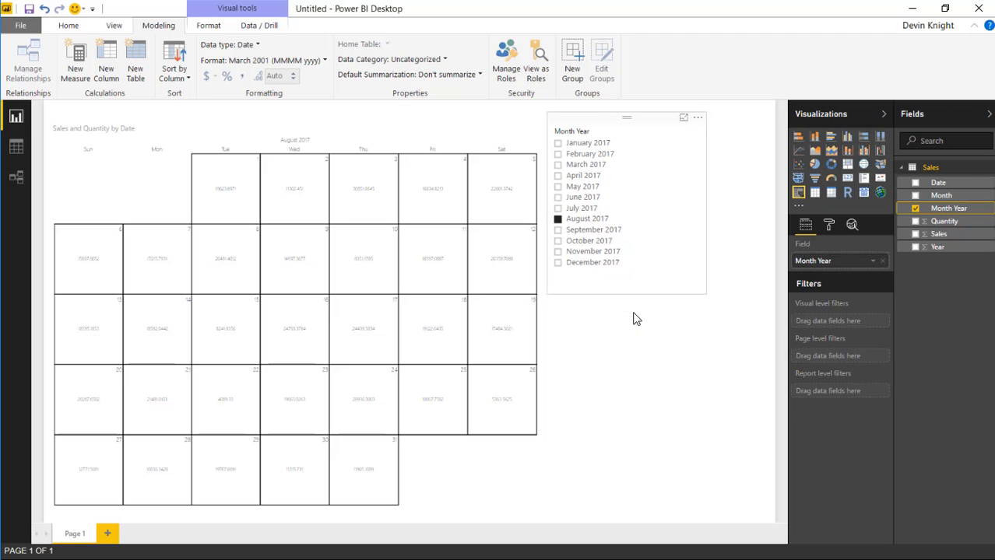
left_click(829, 225)
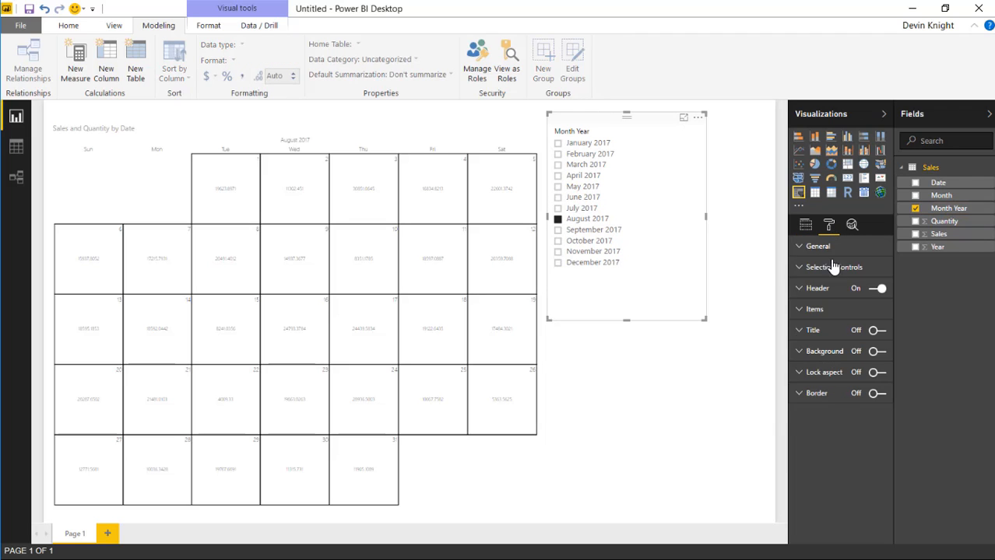
left_click(805, 311)
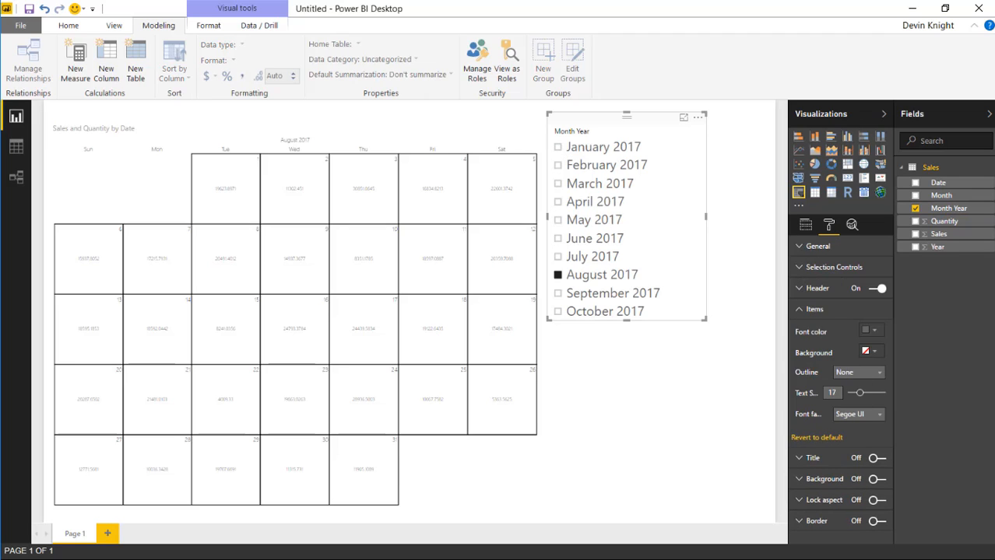
left_click_drag(704, 319, 720, 384)
left_click_drag(602, 115, 739, 96)
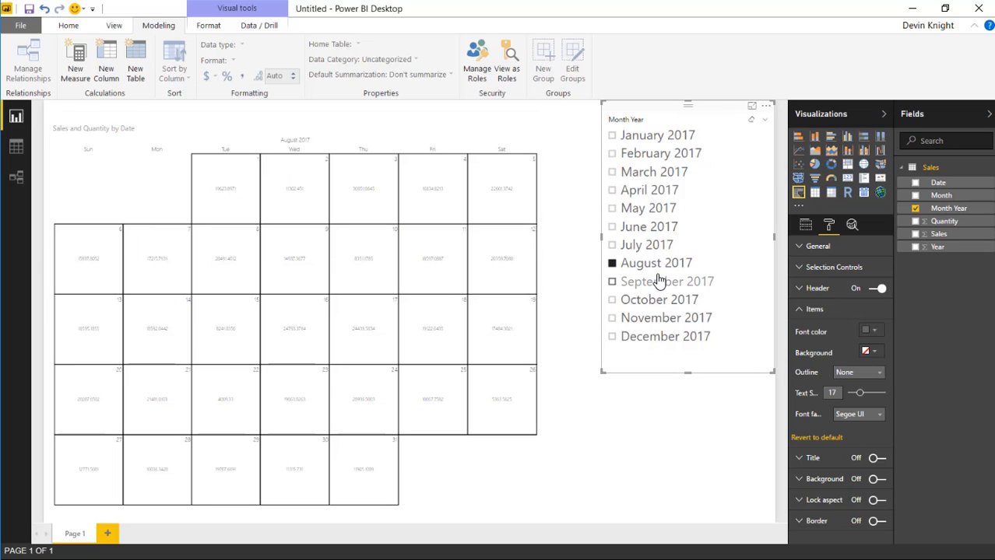
Step: Inspect the calendar's day cells for August 2017 and switch the slicer to July 2017
left_click(141, 119)
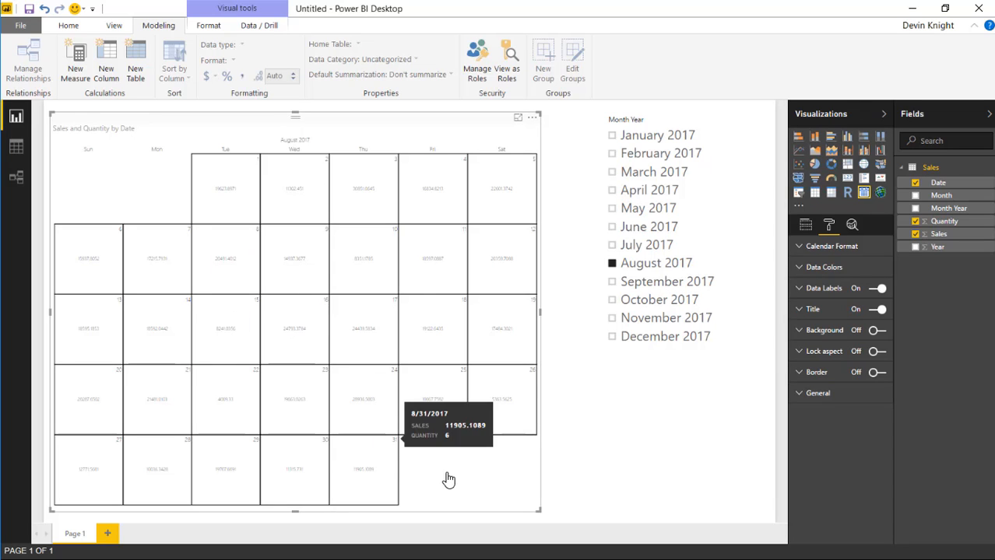
mouse_move(214, 240)
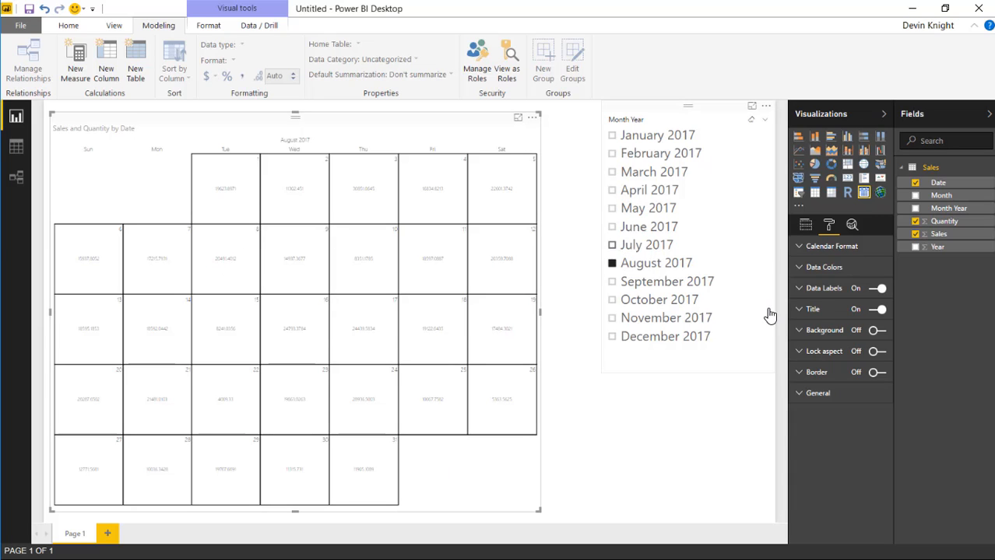
left_click(614, 247)
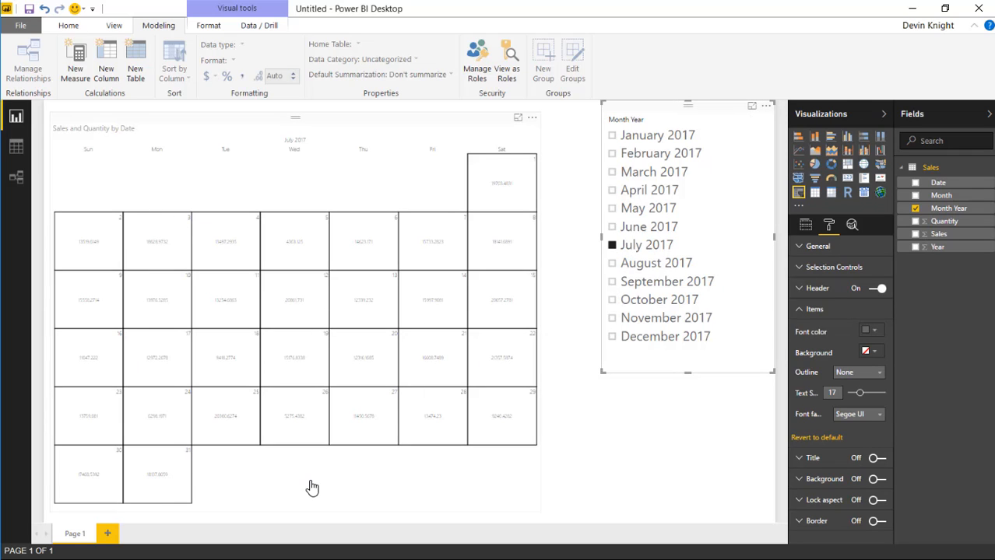
Step: Try the calendar's month/year header as Month Only and None, and return it to Month and Year
left_click(288, 233)
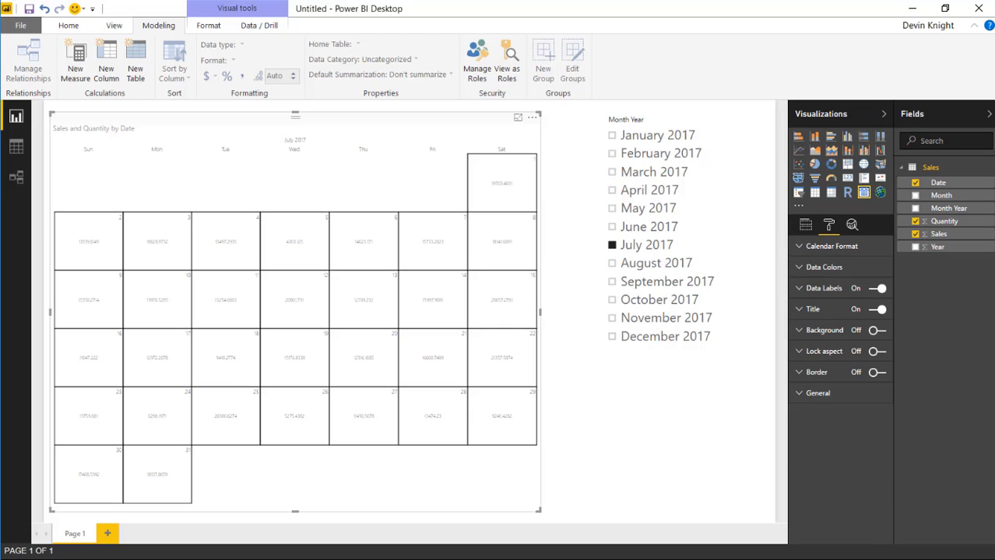
left_click(809, 246)
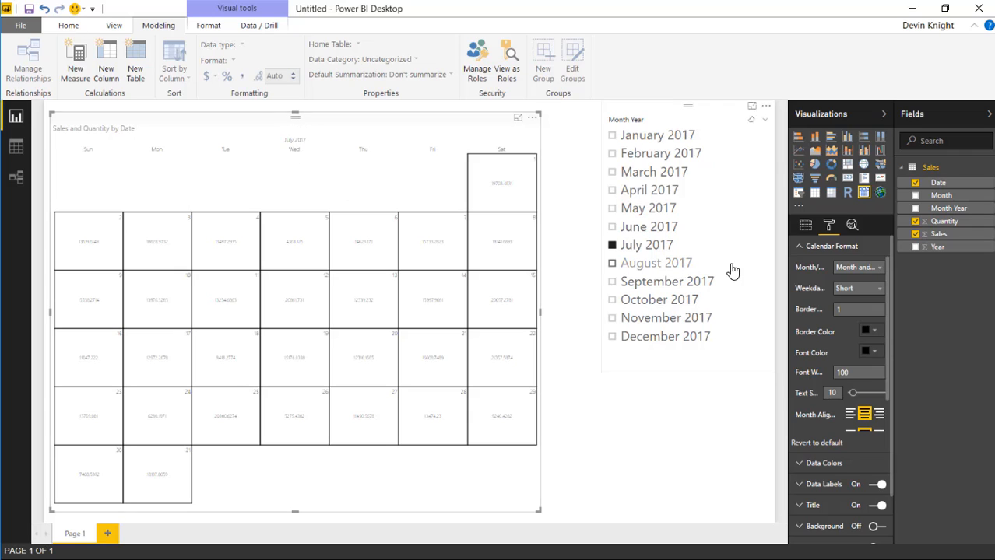
left_click(880, 269)
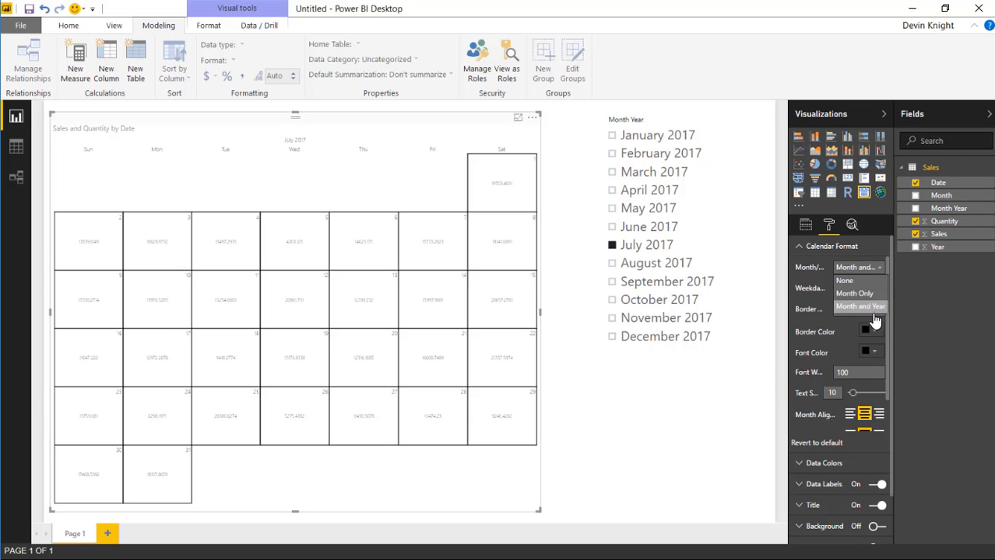
left_click(854, 294)
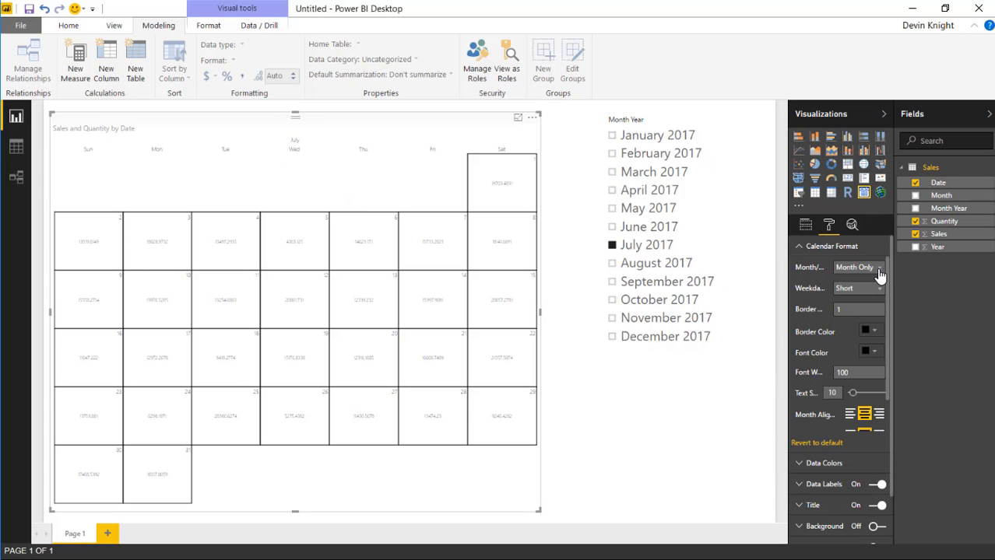
left_click(856, 267)
left_click(857, 280)
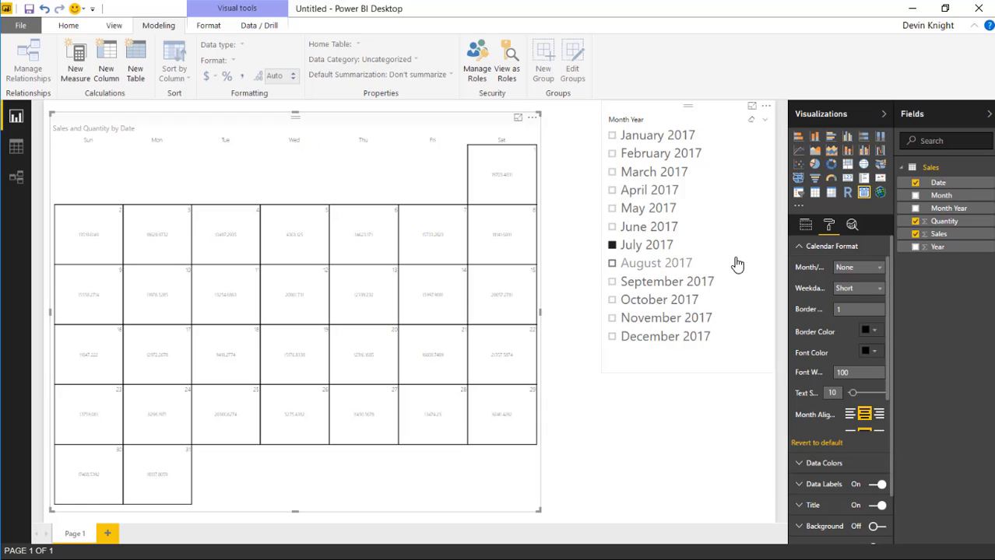
left_click(857, 267)
left_click(860, 306)
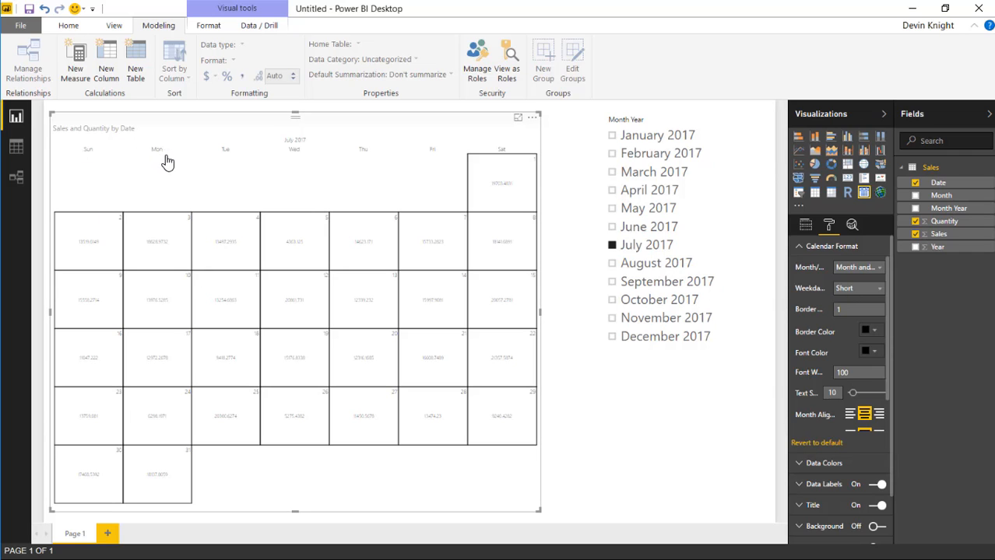
Step: Format the calendar with Long weekday names, border width 4, font weight 500 and text size 20
left_click(868, 290)
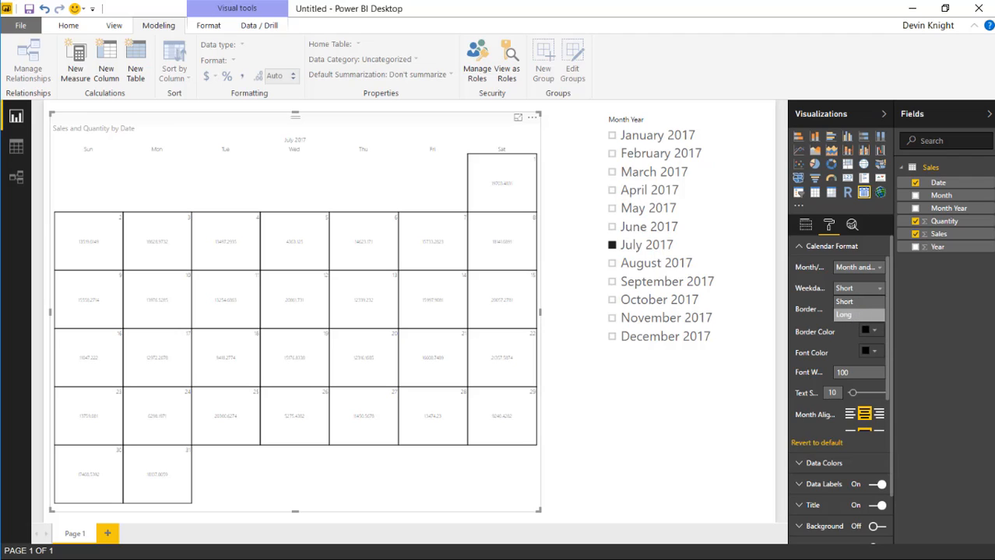
left_click(856, 315)
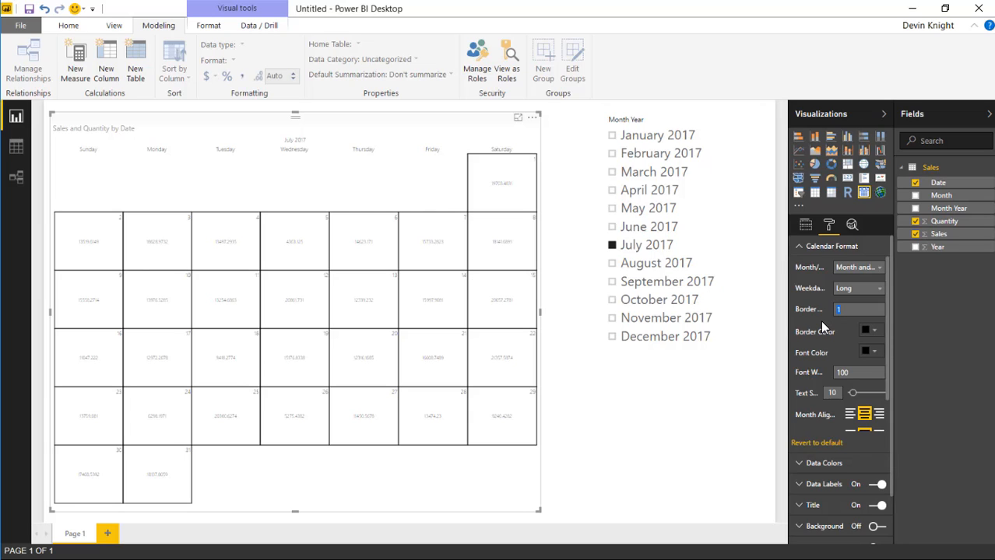
key("Return")
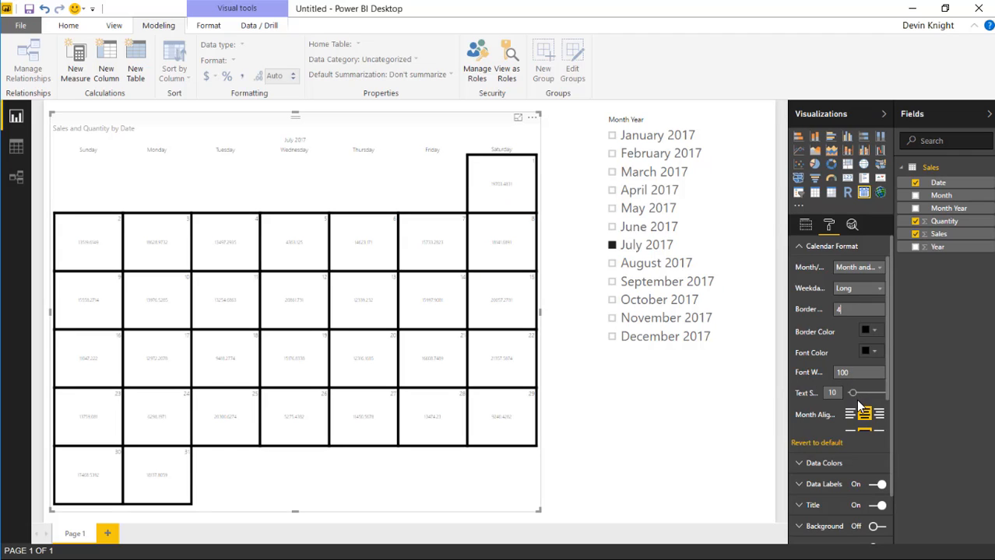
left_click_drag(856, 398, 864, 400)
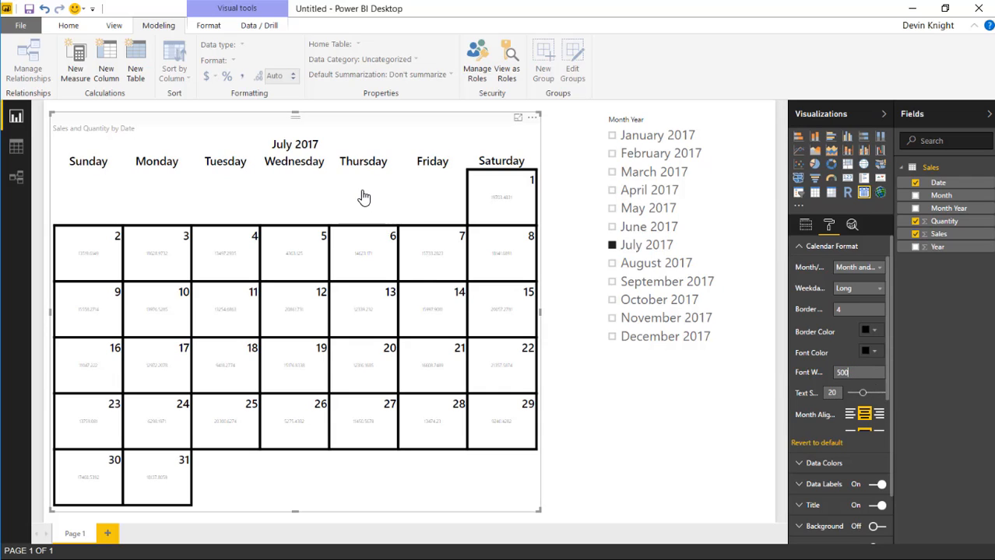
mouse_move(485, 244)
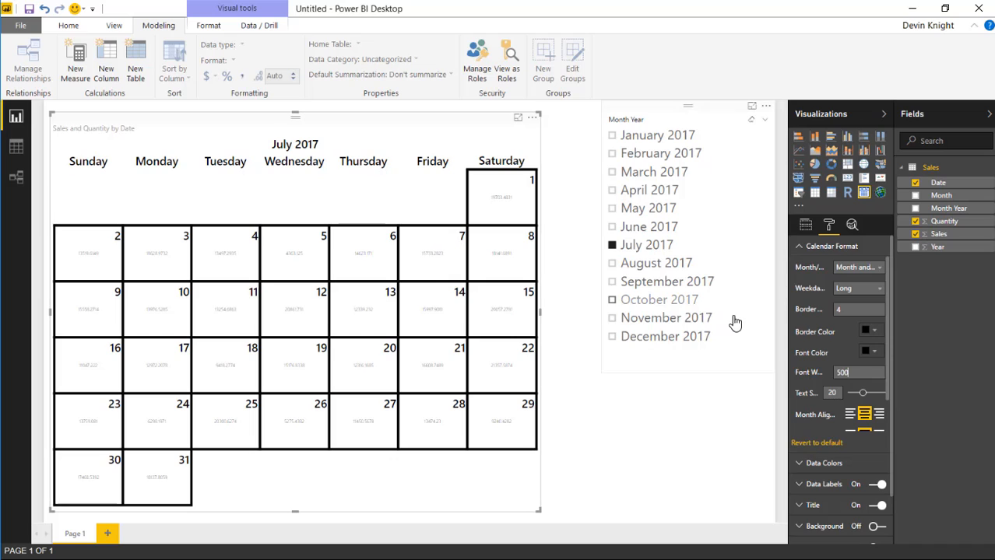
Step: Try left alignment for the day numbers, weekday names and month header, restoring days to right and the other two to center
scroll(889, 381, "down", 1)
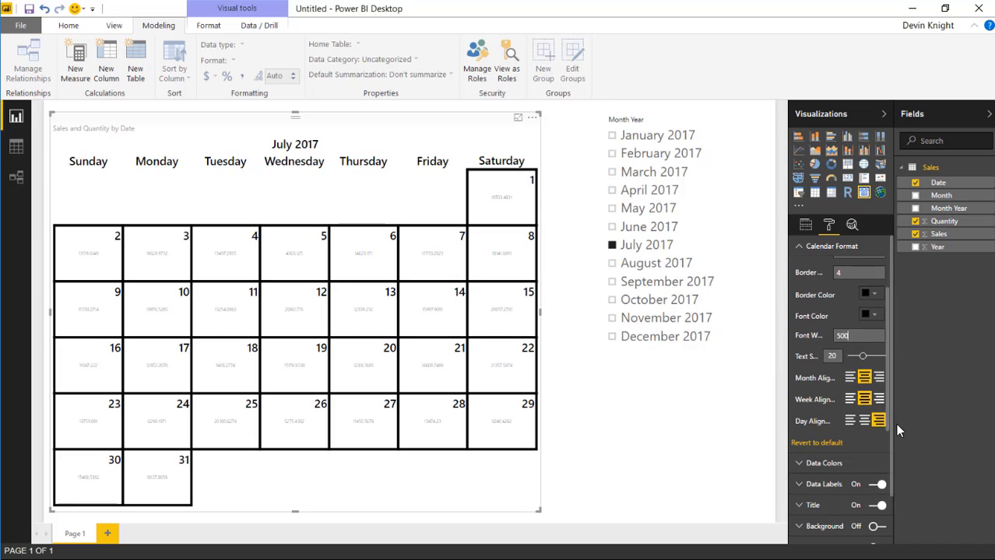
left_click(849, 420)
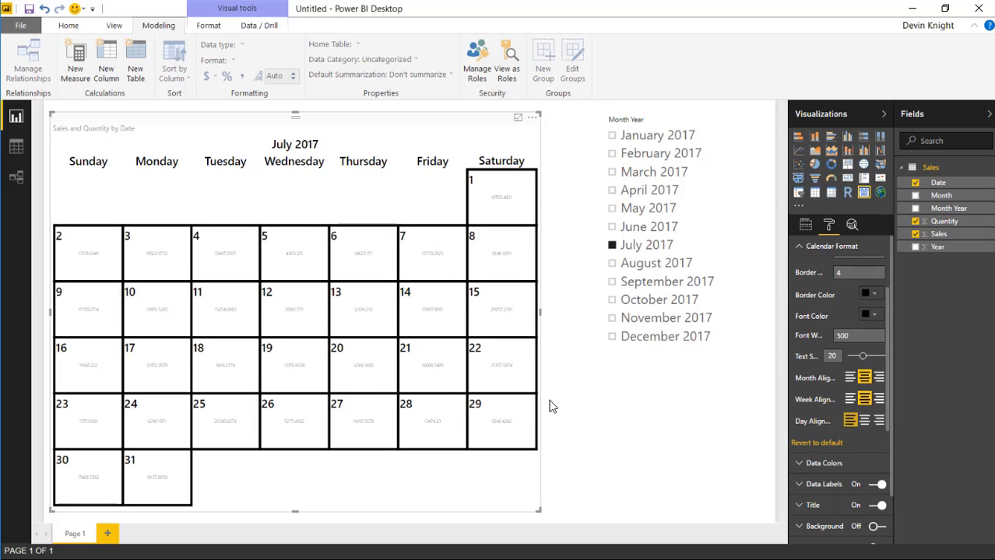
left_click(879, 421)
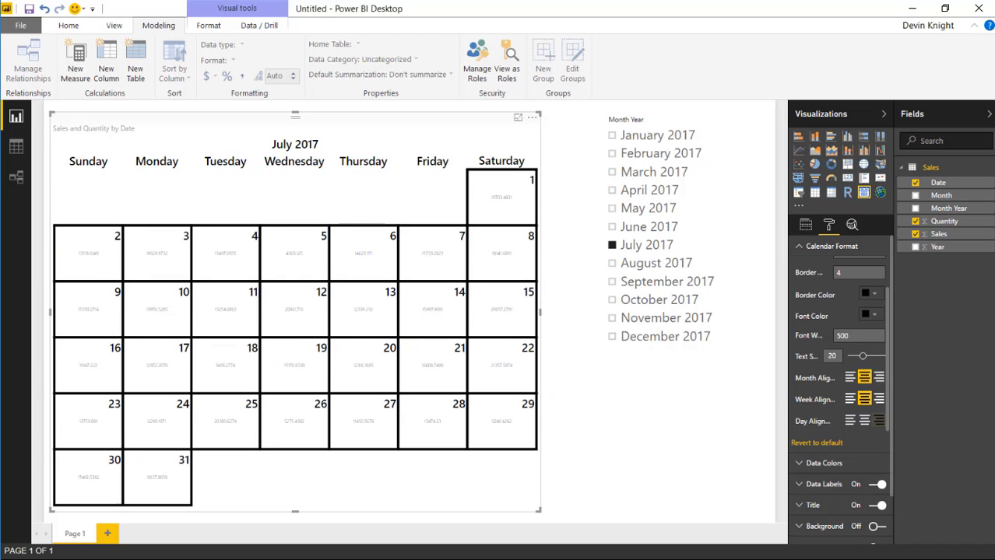
left_click(849, 399)
left_click(864, 399)
left_click(850, 378)
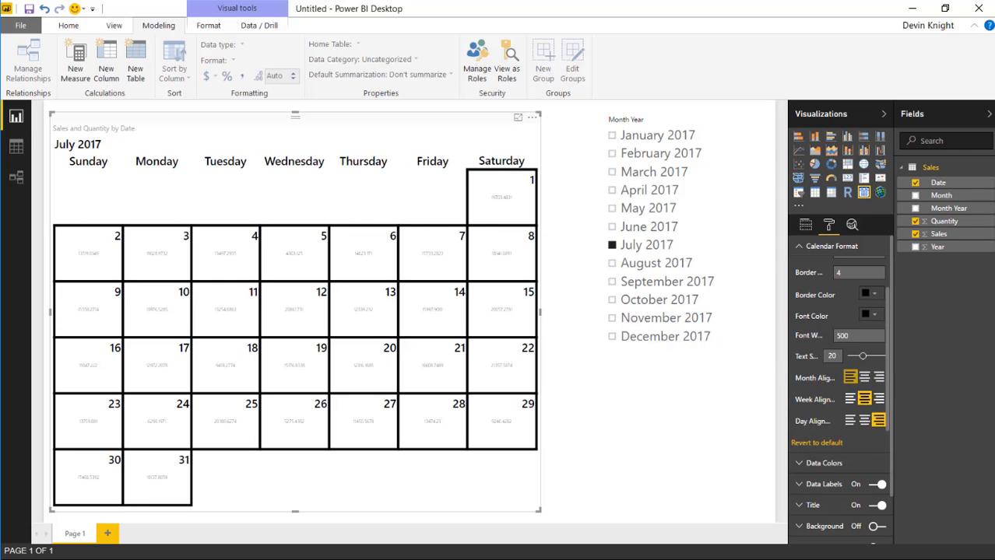
left_click(864, 377)
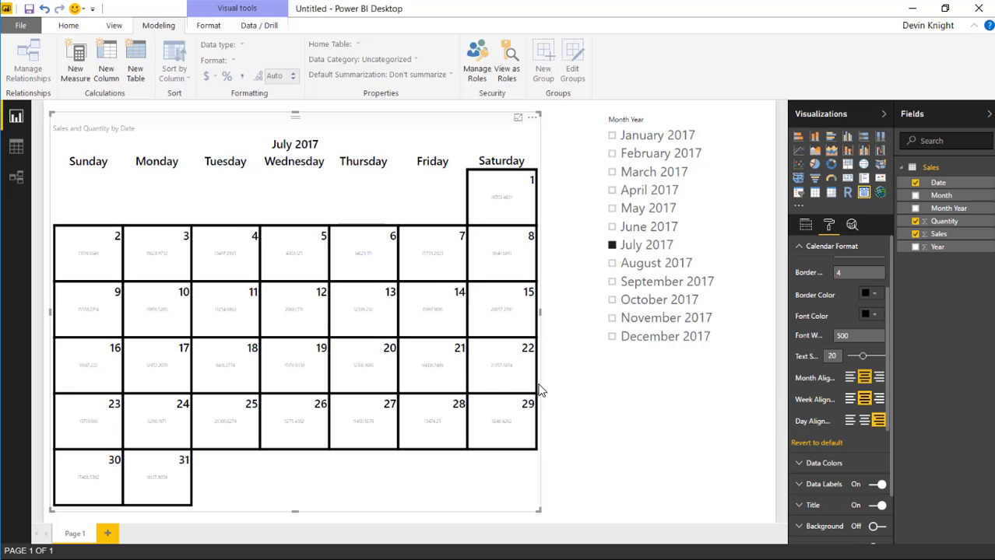
scroll(825, 335, "up", 1)
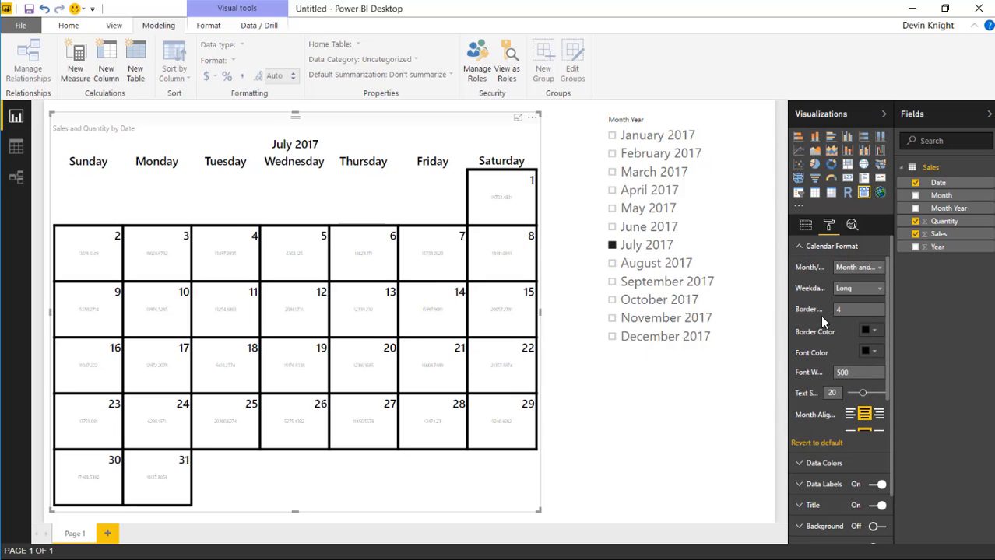
left_click(800, 250)
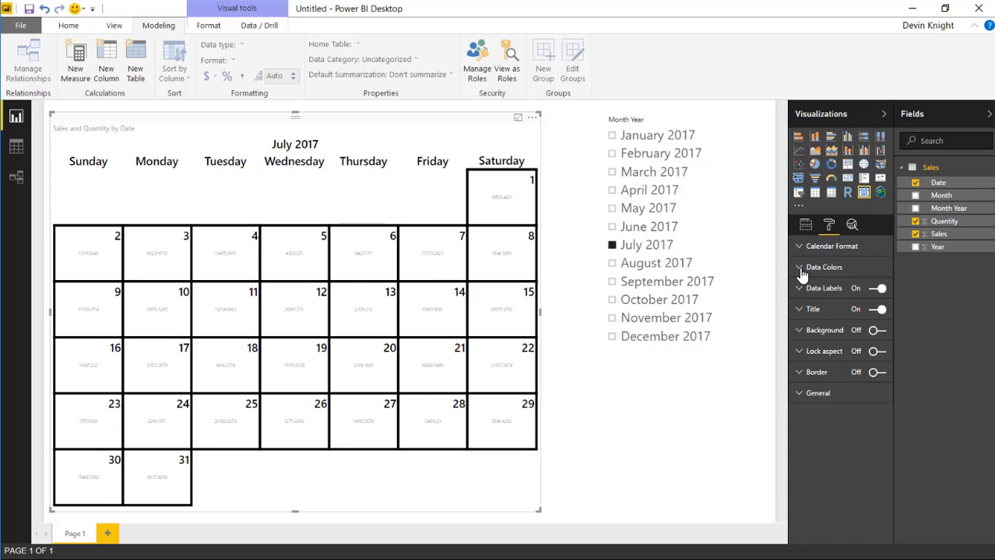
Step: Color the calendar cells by value with a red minimum color and a custom bright green maximum color
left_click(799, 267)
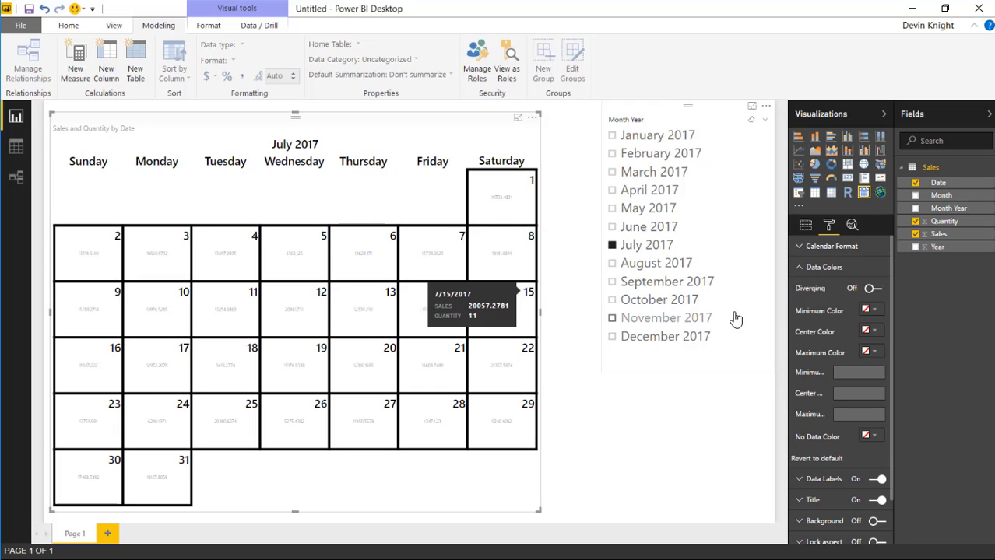
left_click(869, 309)
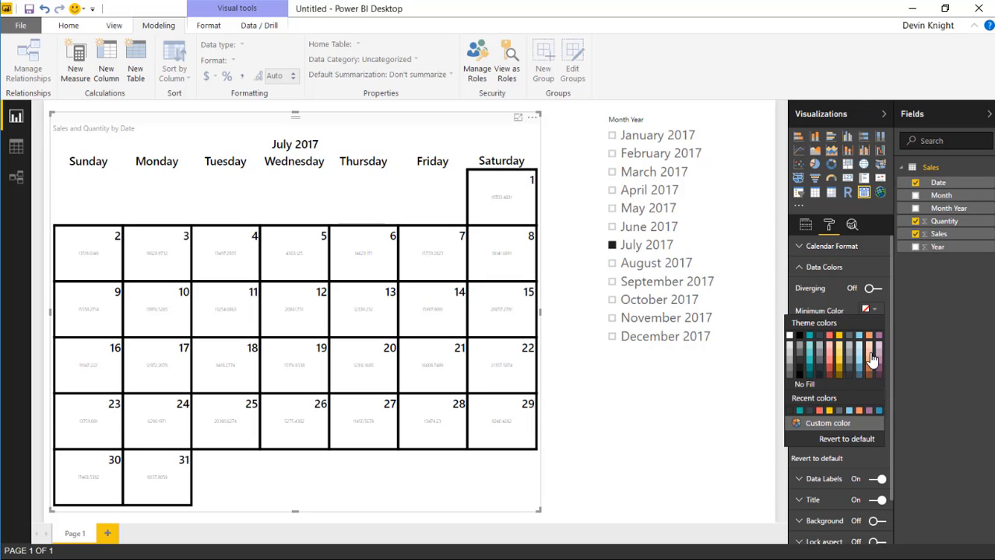
left_click(830, 344)
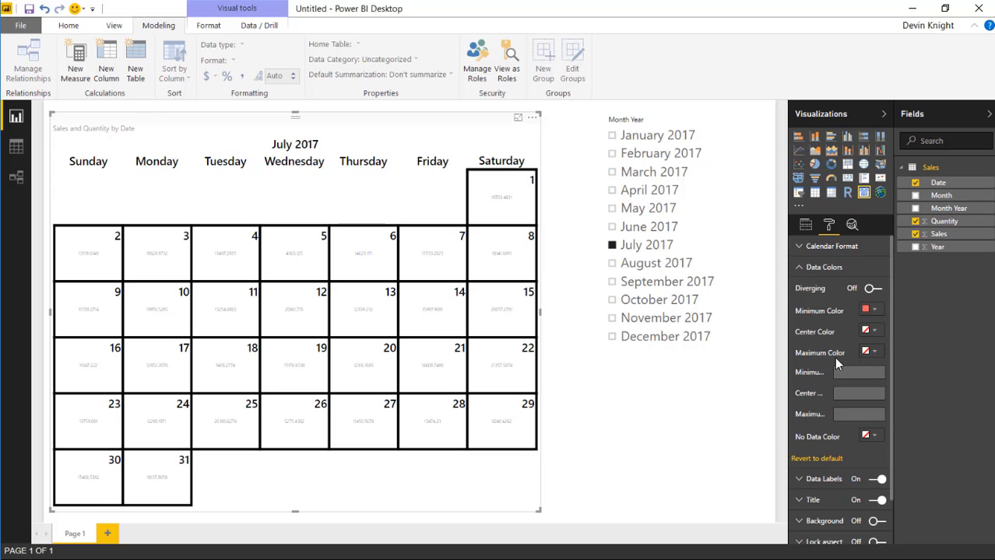
left_click(870, 352)
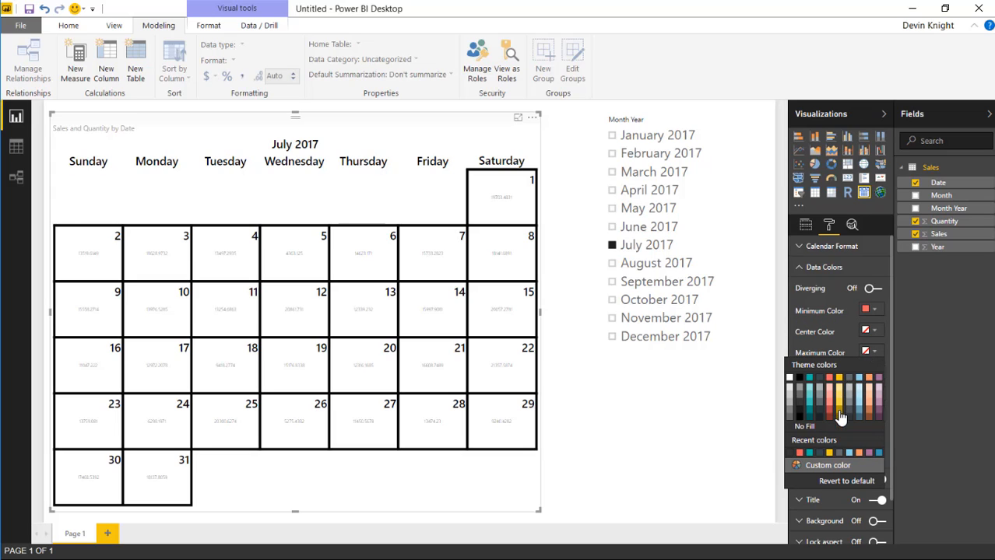
left_click(826, 466)
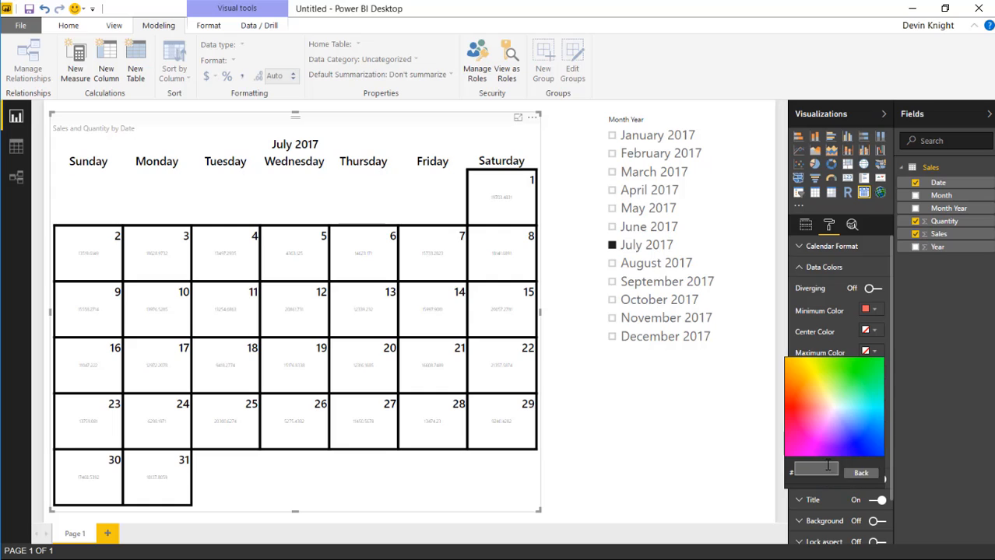
left_click(877, 360)
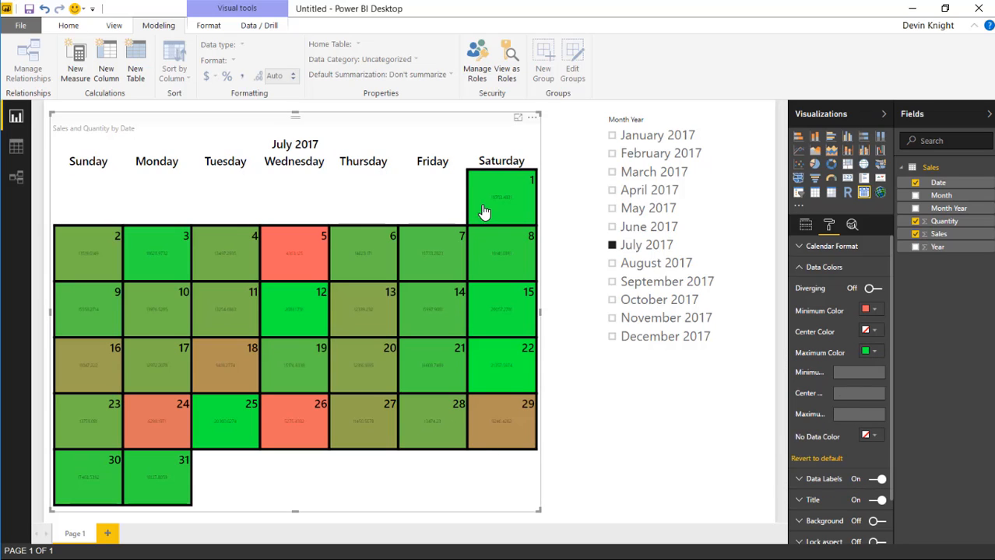
Step: Turn on diverging data colors for the calendar with yellow as the center color
mouse_move(507, 431)
left_click(872, 331)
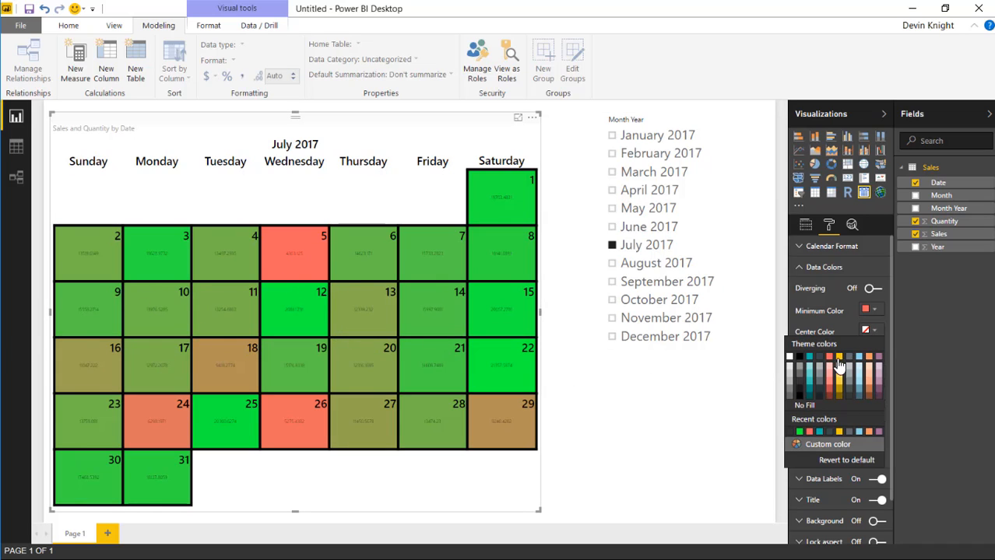
left_click(655, 403)
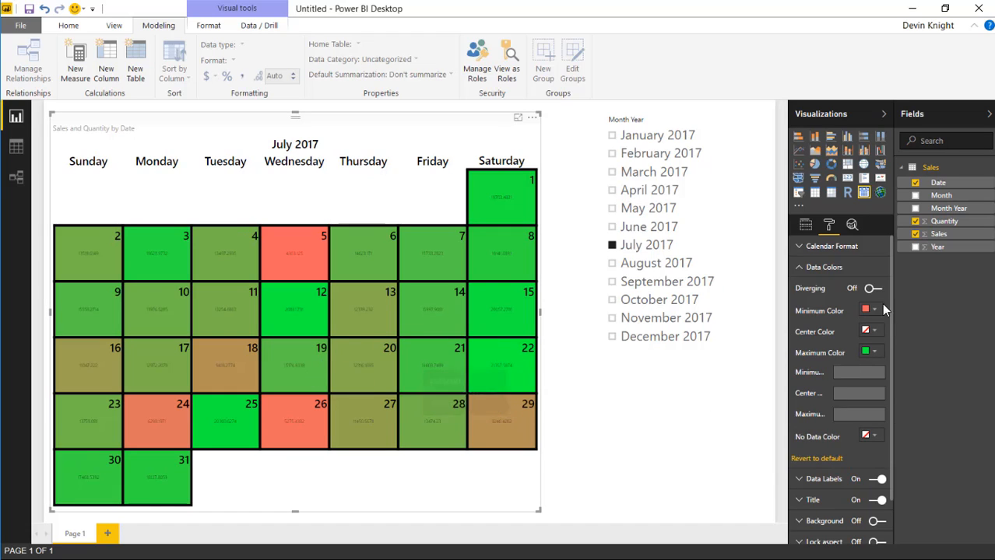
left_click(872, 291)
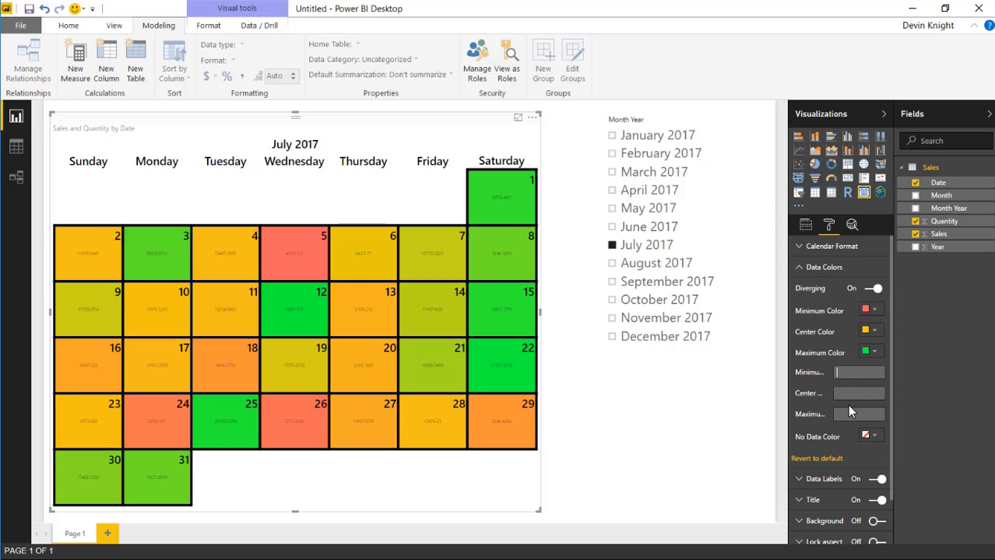
scroll(845, 382, "down", 1)
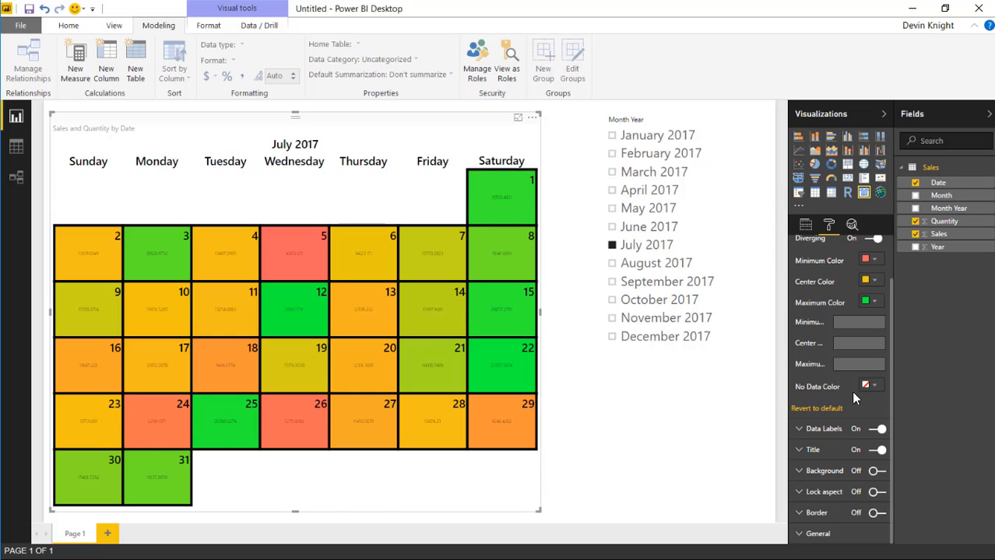
scroll(818, 300, "up", 1)
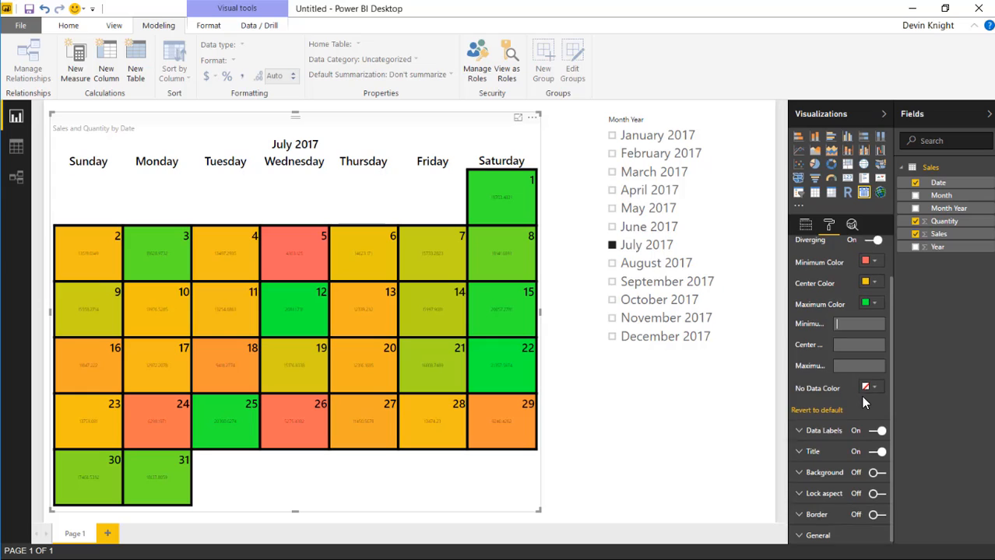
left_click(798, 268)
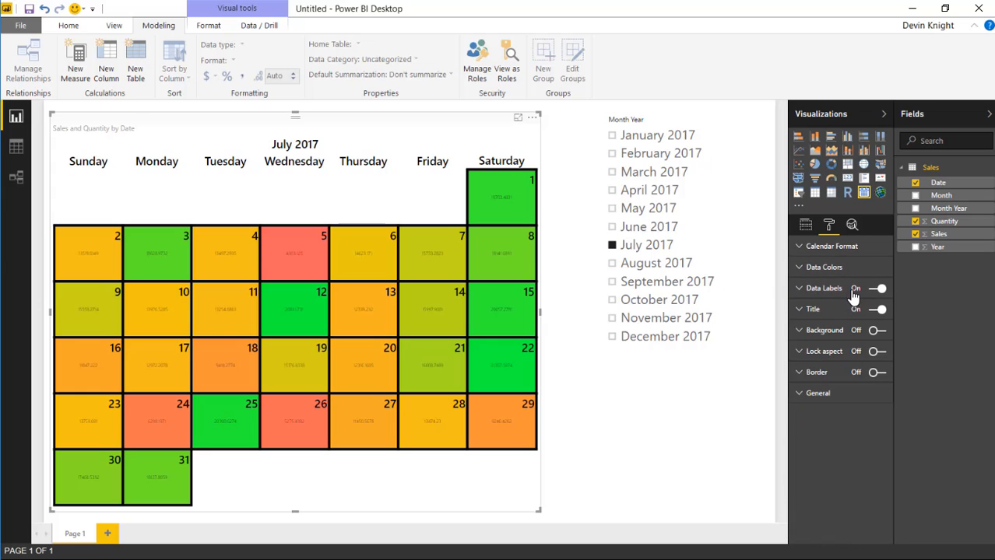
Step: Format the calendar's data labels with text size 15, font weight 500 and 2 decimal places
left_click(798, 289)
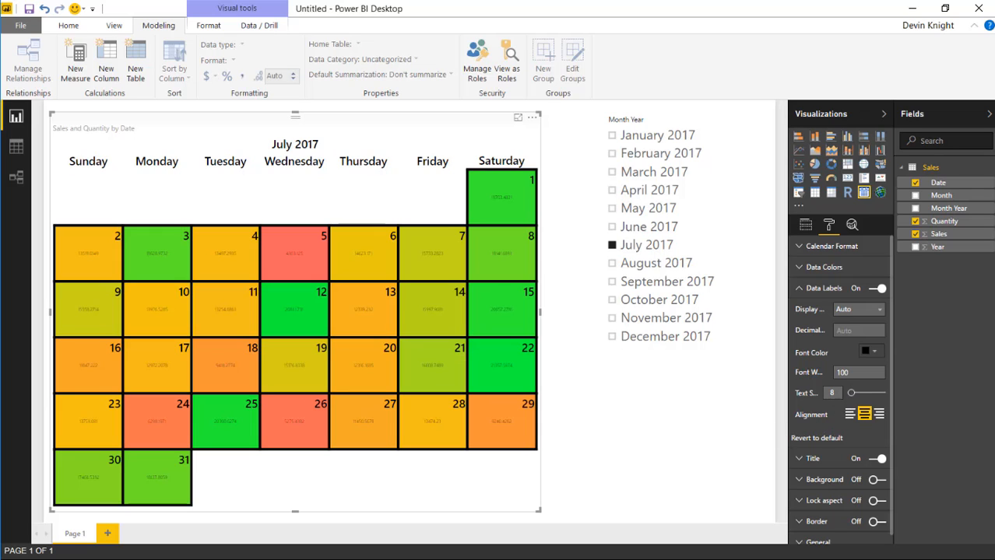
left_click_drag(852, 393, 858, 398)
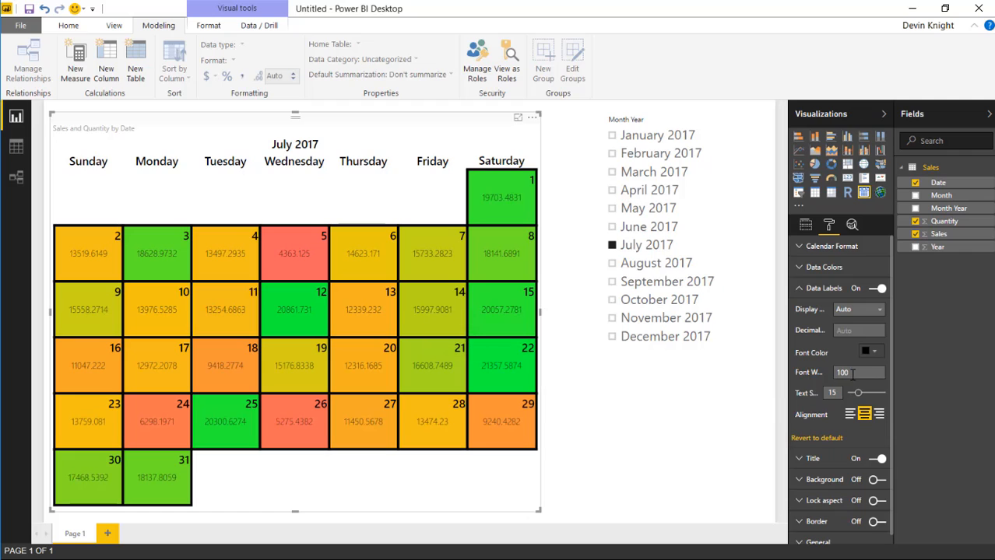
type("50")
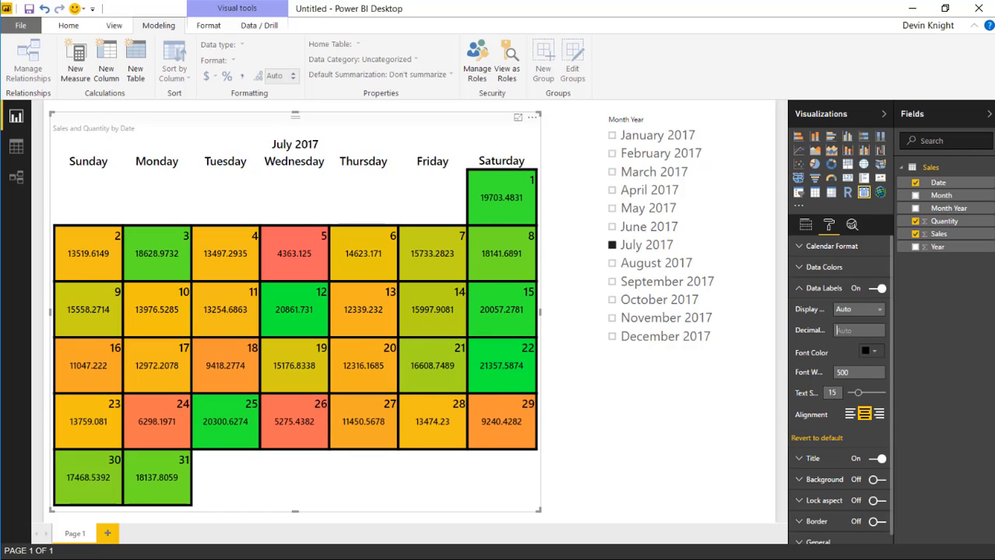
left_click(850, 331)
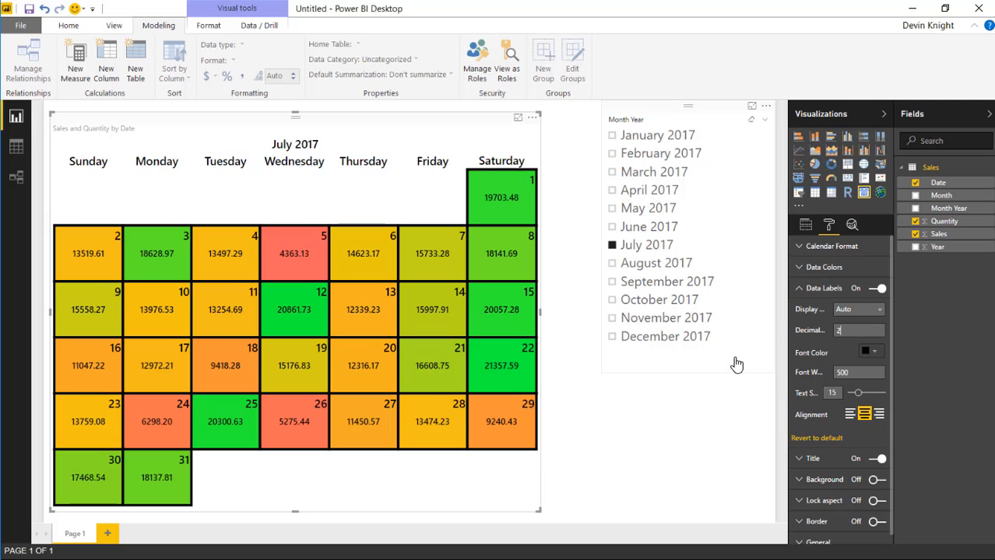
left_click(802, 292)
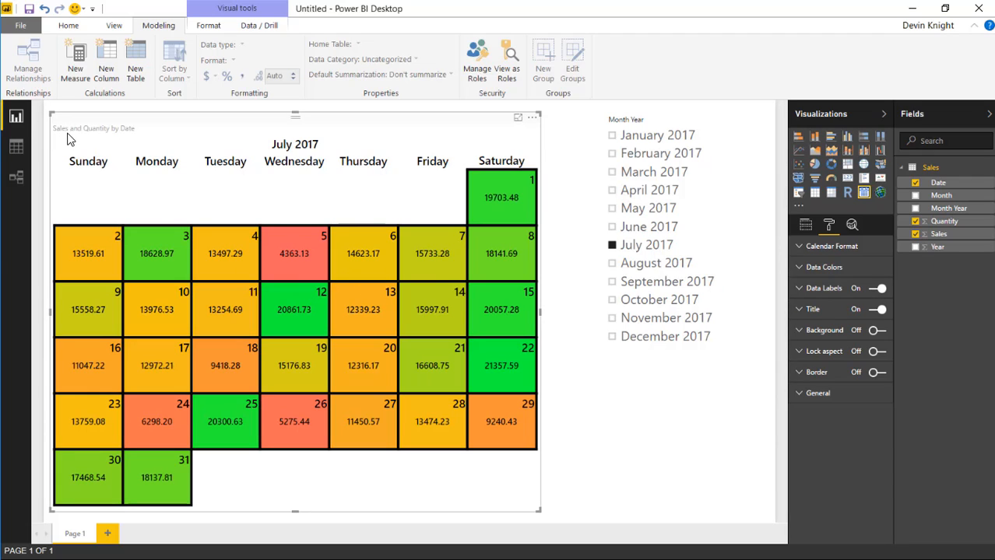
Step: Turn off the calendar's title and check the calendar with the slicer for August, September and October 2017, returning to July 2017
left_click(877, 311)
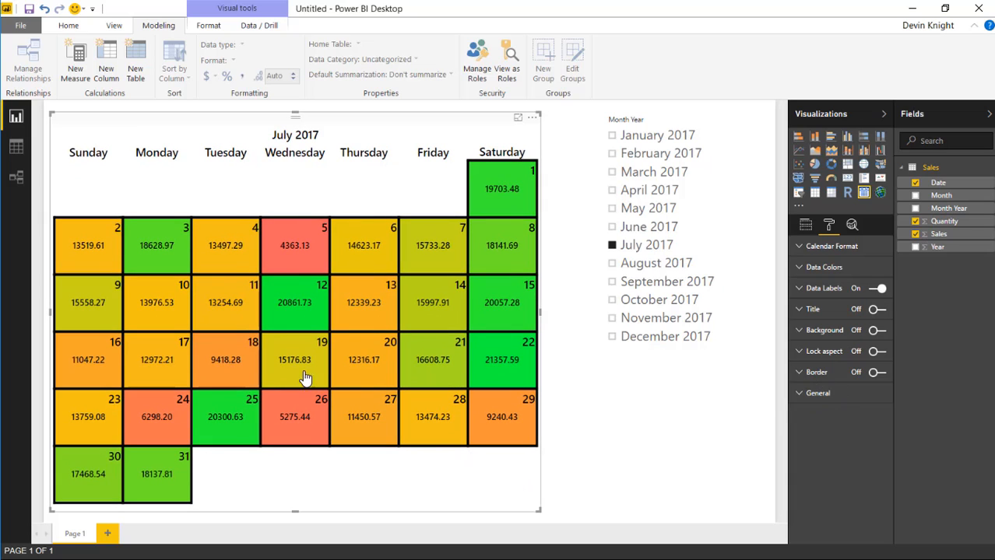
left_click(615, 264)
left_click(614, 283)
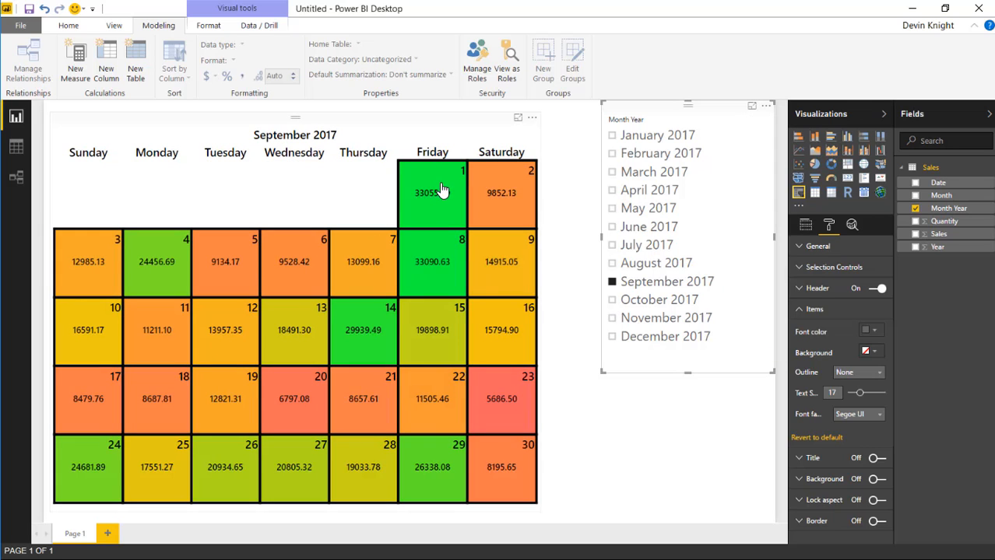
left_click(613, 302)
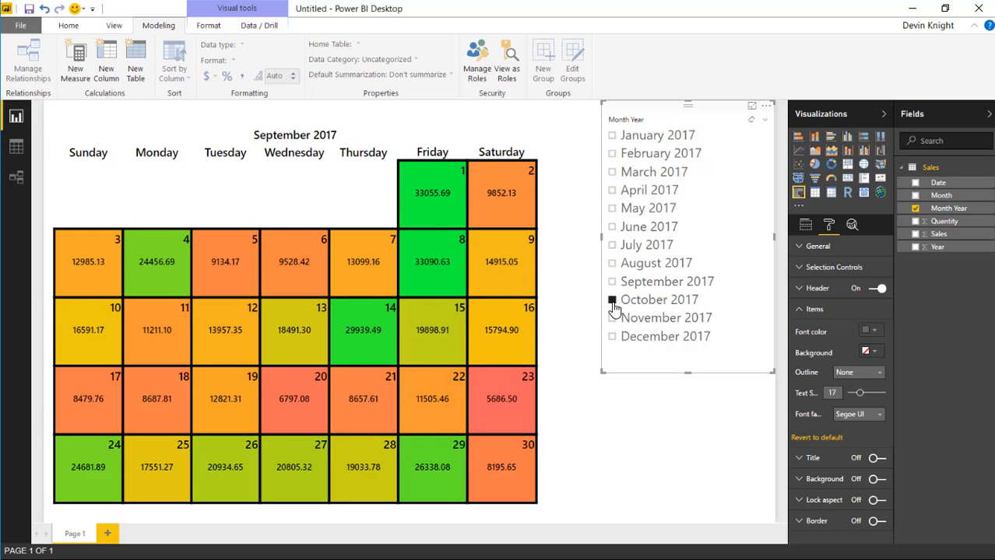
left_click(612, 245)
mouse_move(424, 421)
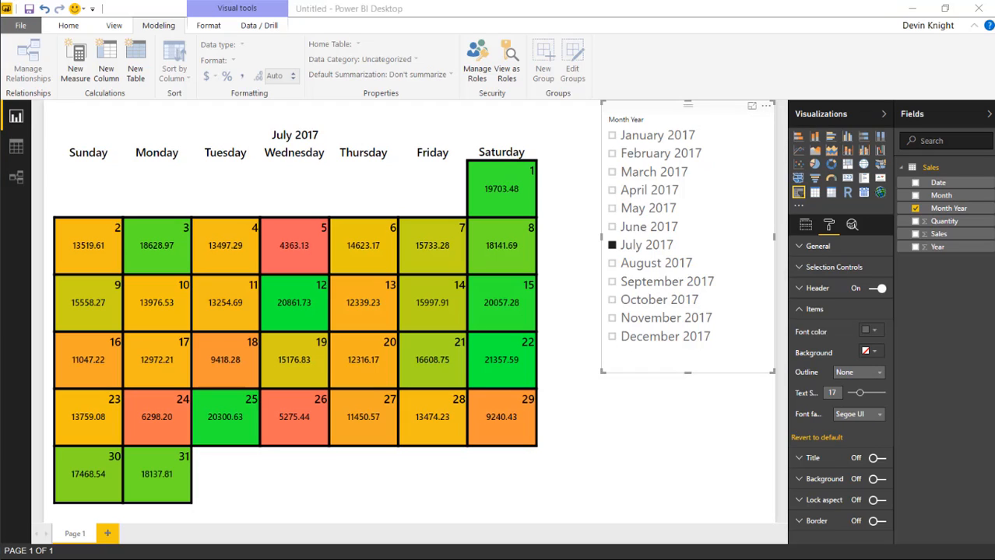
Step: Add a calculated column to the Sales table: Current Month = IF(AND(YEAR('Sales'[Date])=YEAR(TODAY()),MONTH('Sales'[Date])=MONTH(TODAY())), 1, 0)
left_click(668, 473)
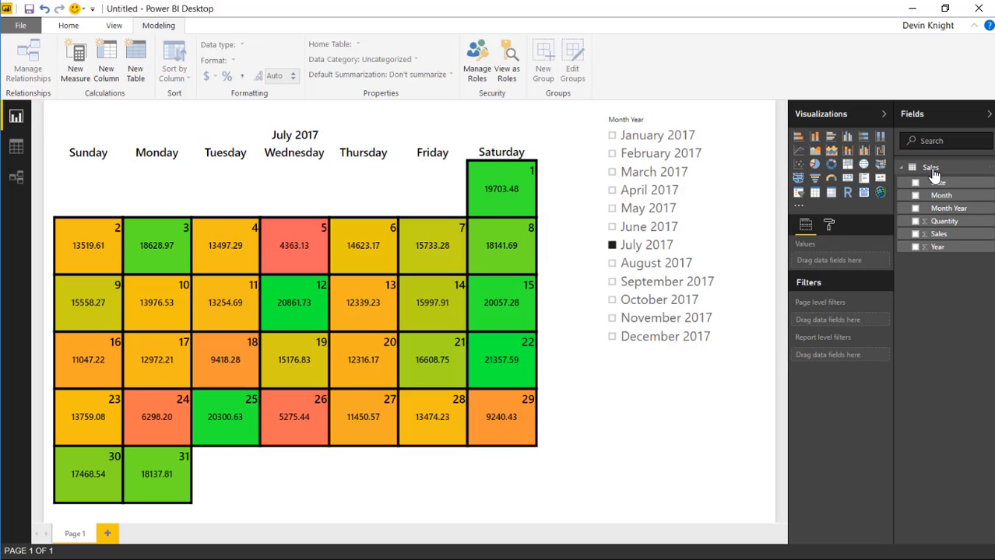
left_click(109, 71)
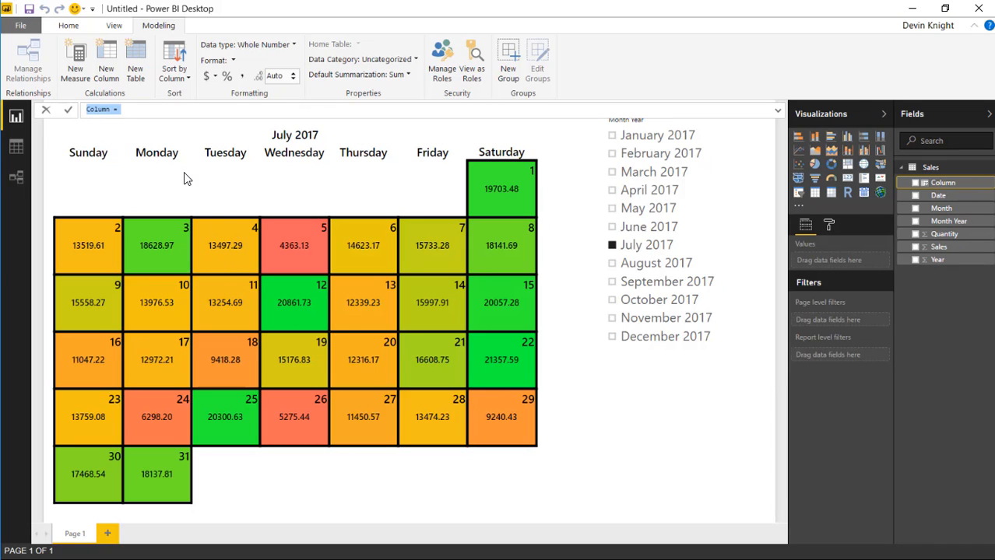
type("Current Month = IF(AND(YEAR('Sales'[Date])=YEAR(TODAY()),MONTH('Sales'[Date])=MONTH(TODAY())), 1, 0)")
left_click(101, 110)
key("BackSpace")
key("BackSpace")
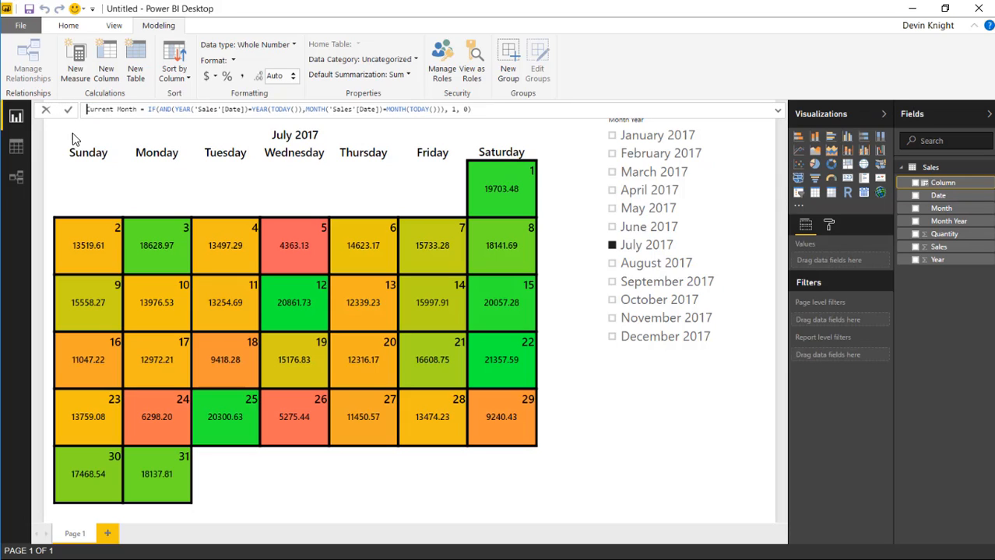
Step: Go over the date comparisons and the 1 and 0 results in the Current Month formula and commit the column
left_click(111, 114)
double_click(232, 109)
double_click(183, 109)
double_click(166, 110)
double_click(418, 109)
left_click(456, 109)
double_click(466, 109)
left_click(488, 115)
key("Return")
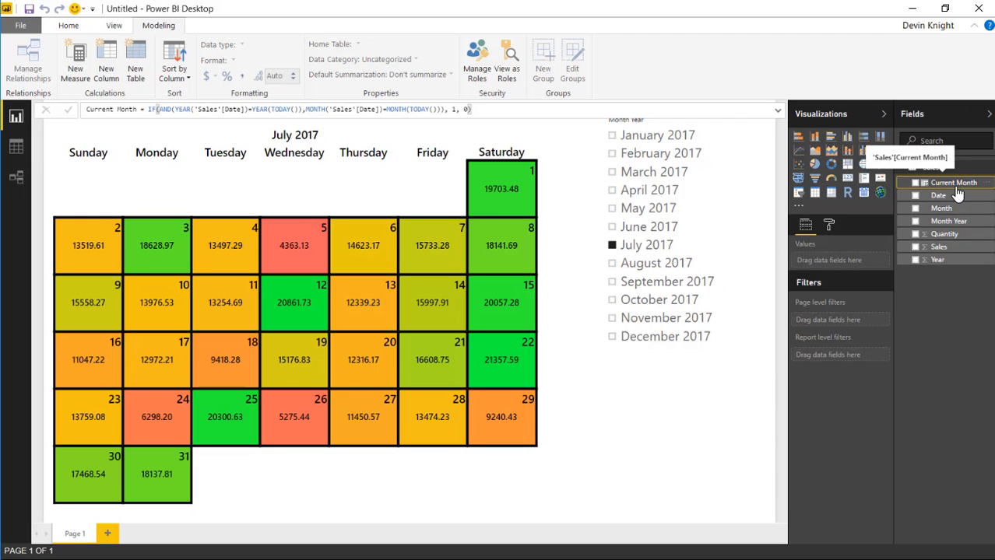
Step: Examine the Current Month values for the June, July and August rows in the Sales table data
left_click(16, 146)
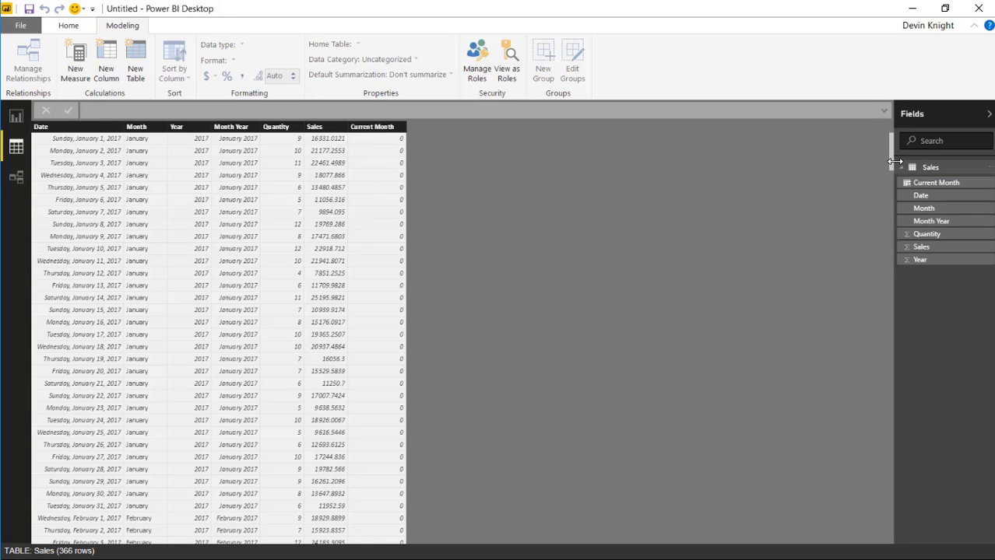
left_click_drag(889, 161, 692, 380)
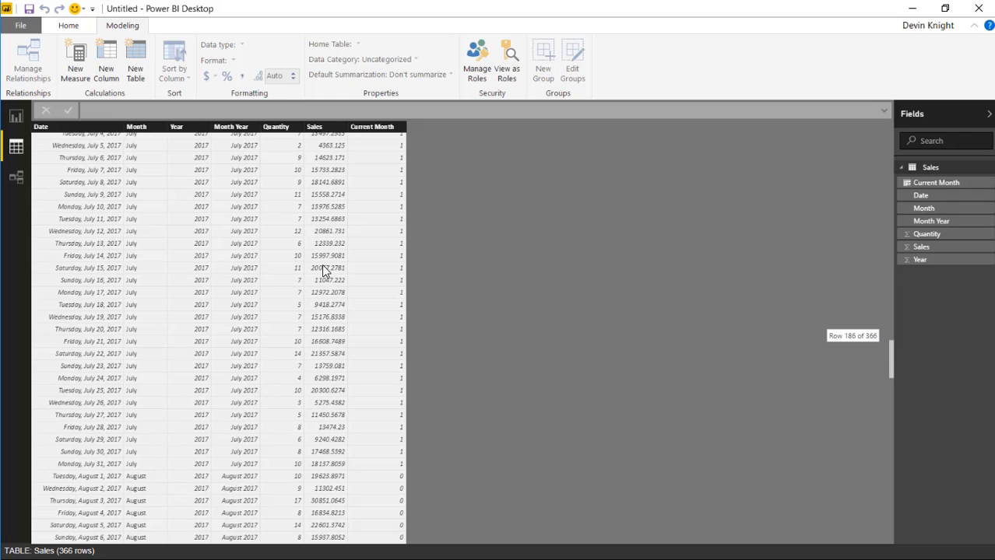
left_click_drag(351, 272, 268, 263)
scroll(287, 276, "up", 4)
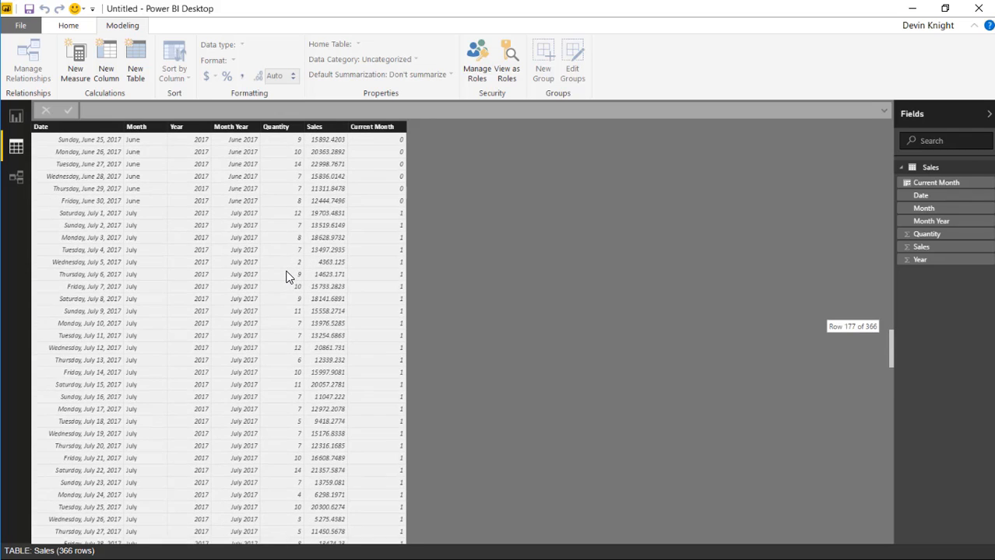
scroll(289, 277, "down", 3)
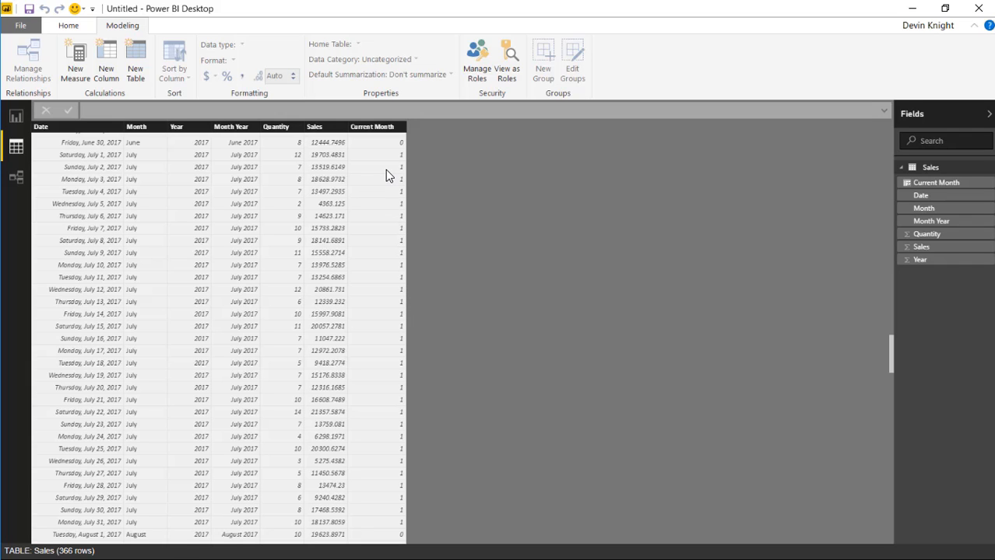
scroll(377, 237, "down", 5)
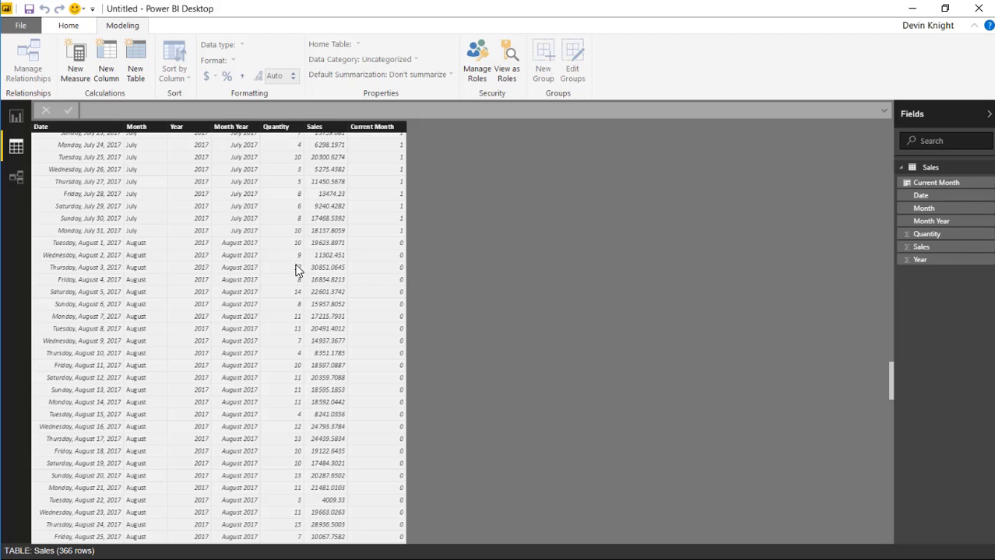
Step: Try filtering the whole report page by Current Month, using basic filtering with the value 1
left_click(17, 117)
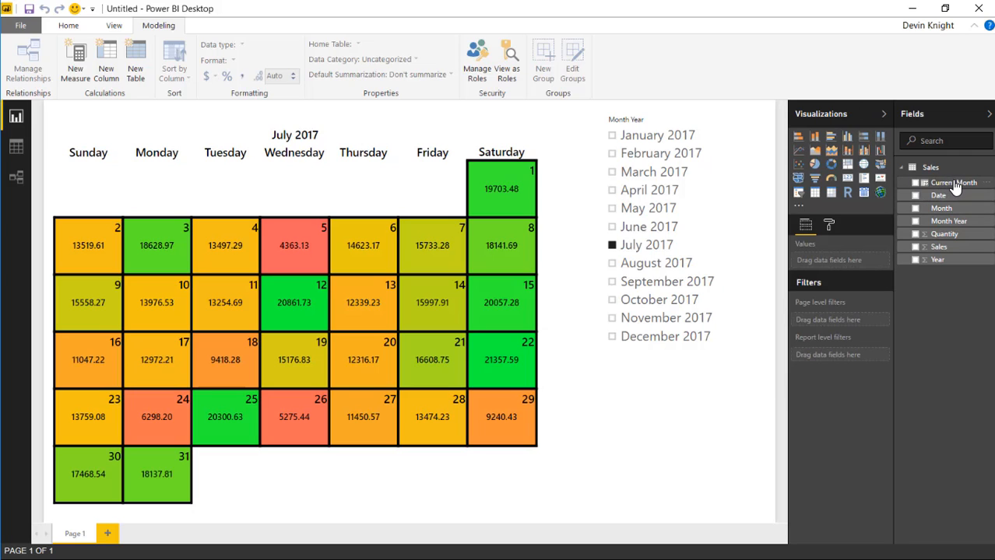
left_click_drag(955, 189, 851, 321)
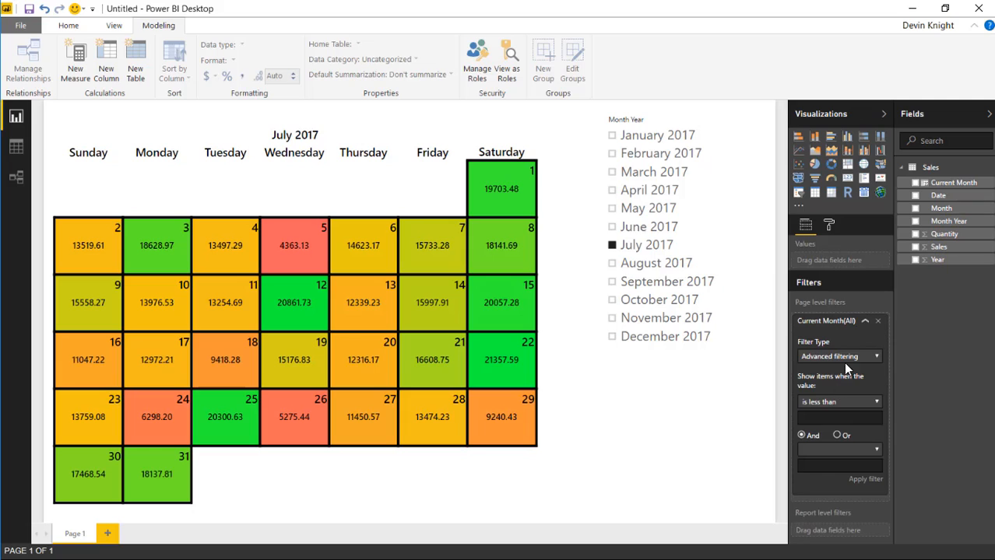
left_click(852, 361)
left_click(848, 369)
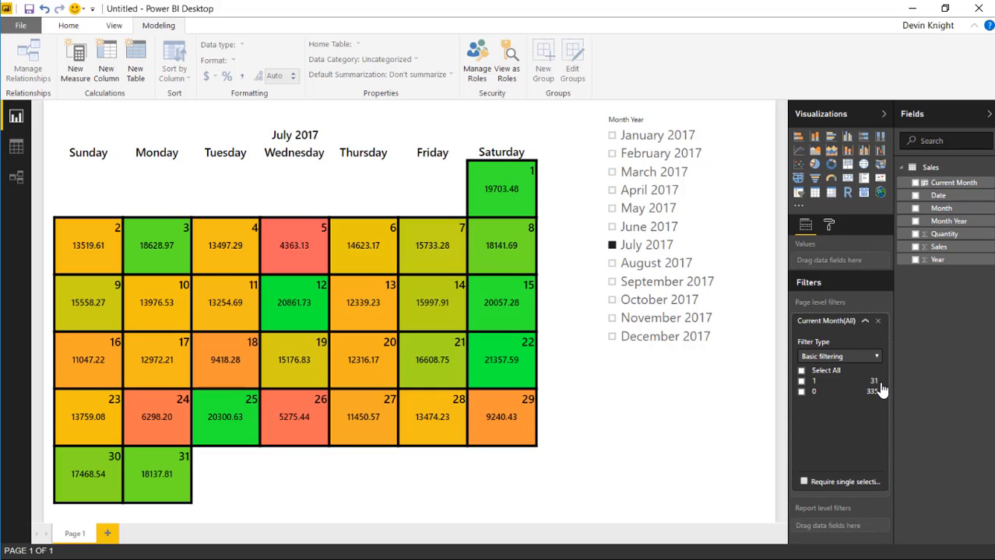
left_click(801, 381)
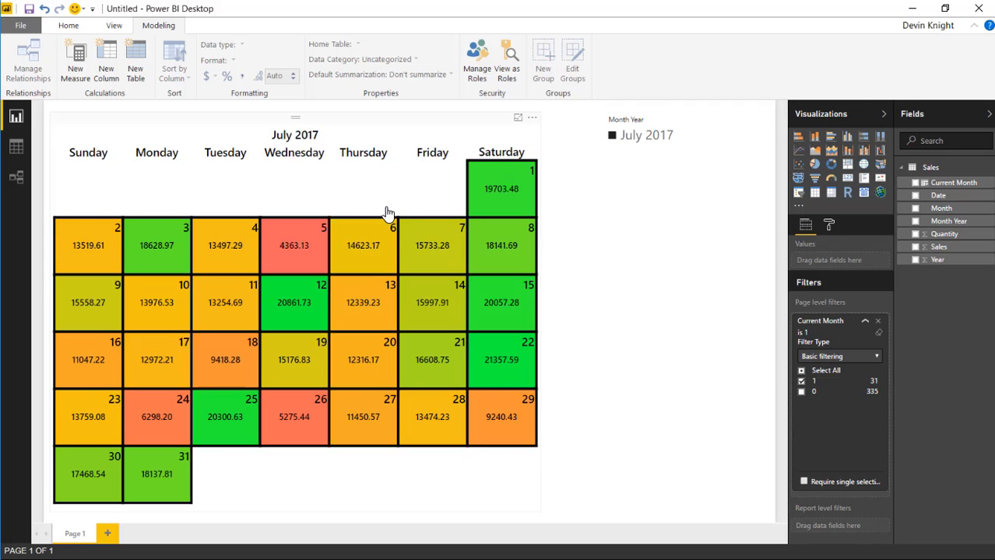
Step: Clear July 2017 in the Month Year slicer and remove the Current Month filter from the page level
left_click(612, 135)
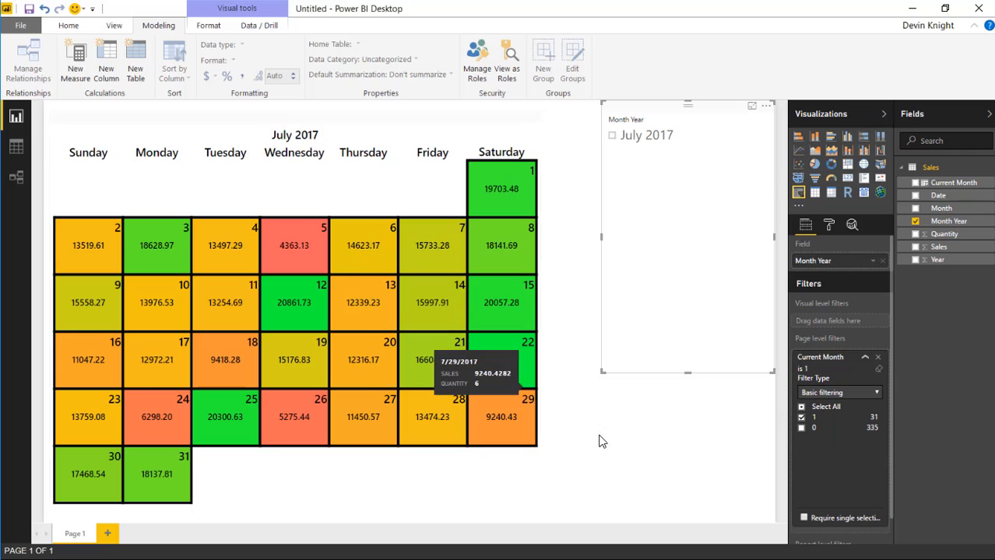
left_click(379, 126)
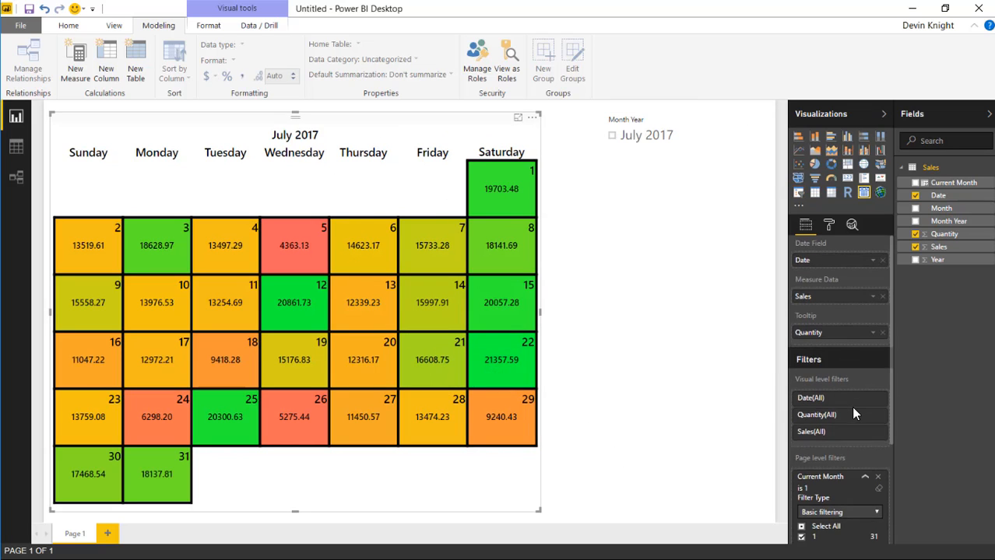
scroll(851, 406, "down", 3)
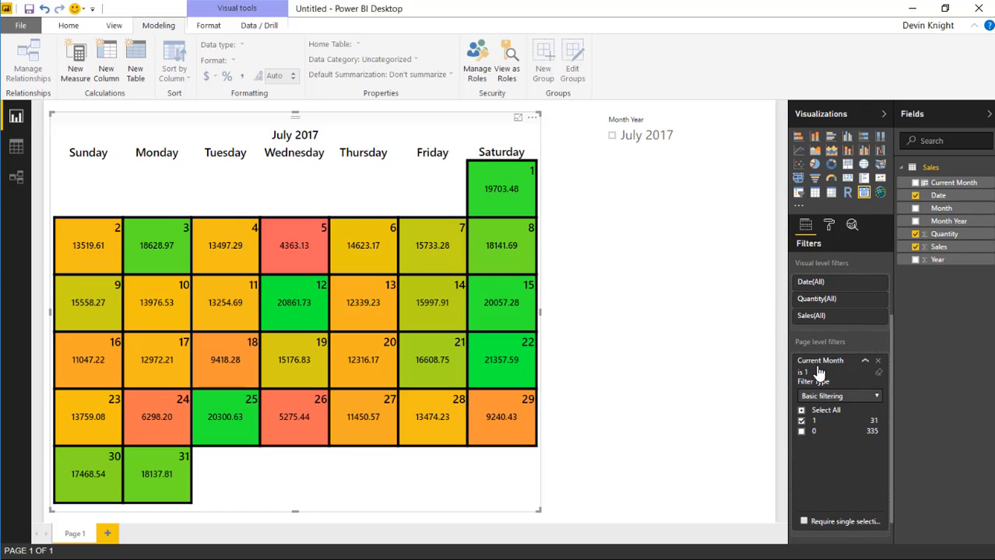
left_click(864, 360)
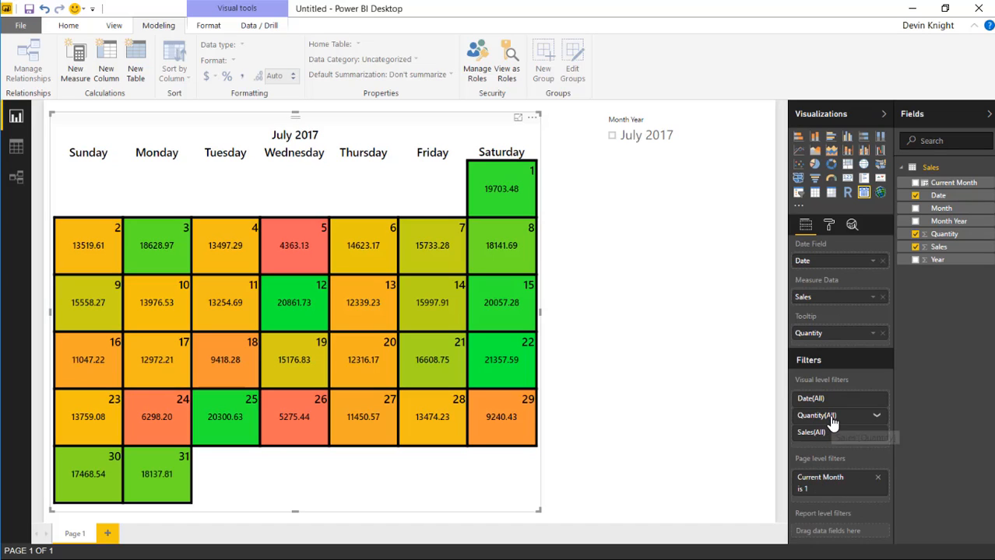
left_click(878, 479)
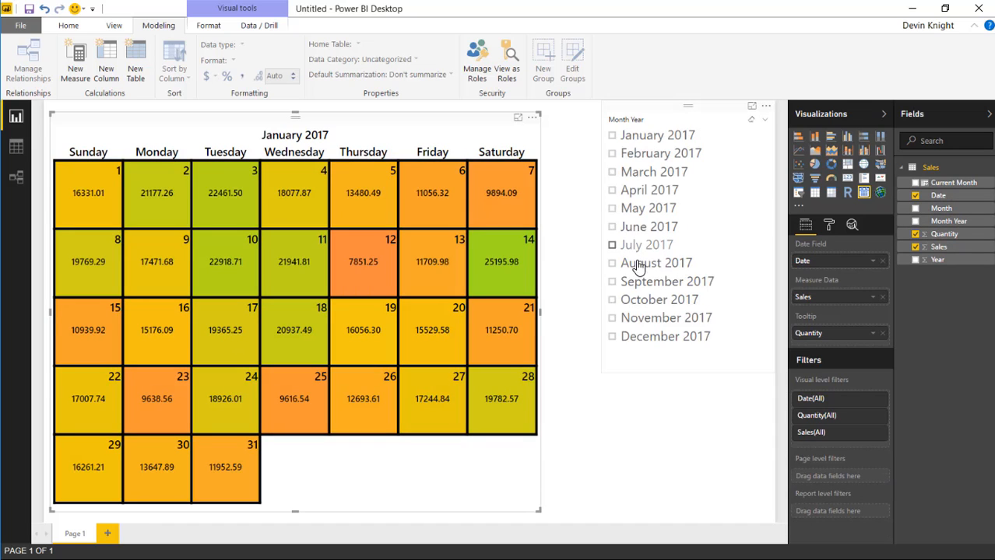
Step: Filter only the calendar visual by Current Month, using basic filtering with just the value 1
left_click_drag(965, 184, 872, 444)
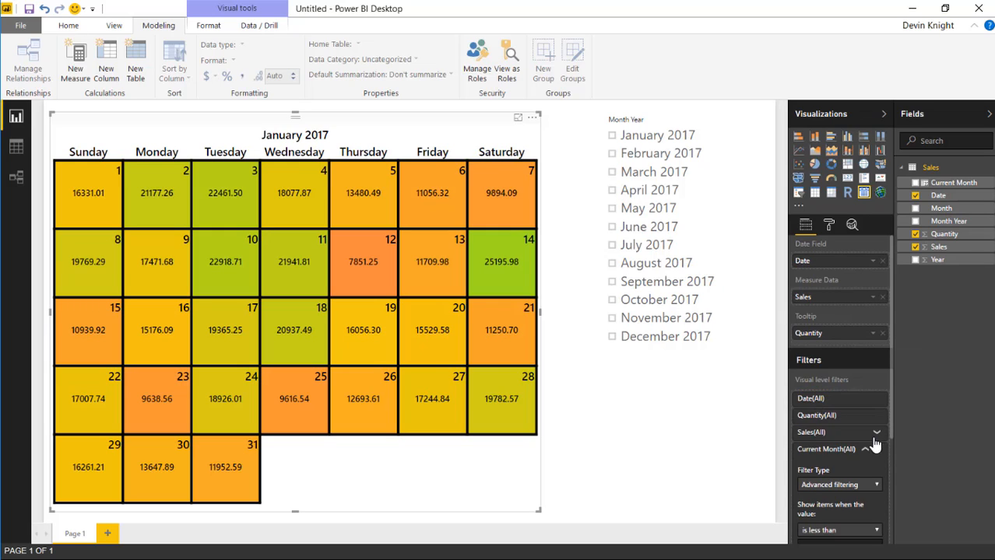
scroll(868, 455, "down", 2)
left_click(854, 425)
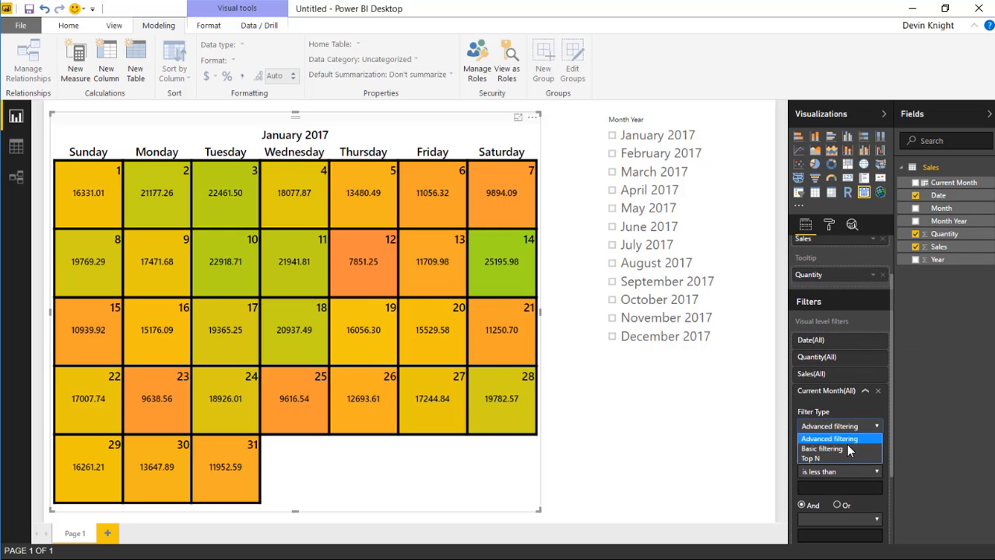
left_click(843, 449)
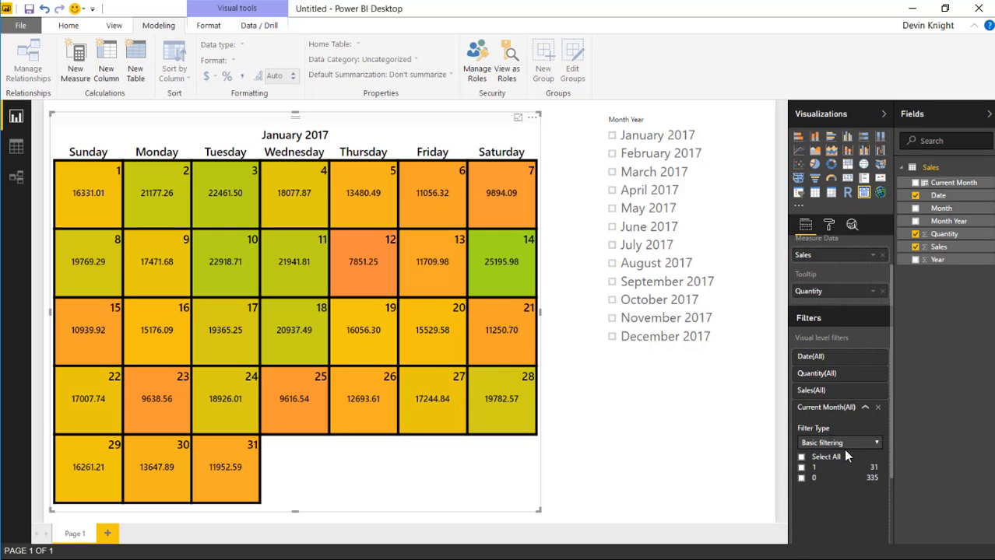
left_click(801, 477)
left_click(802, 468)
left_click(802, 478)
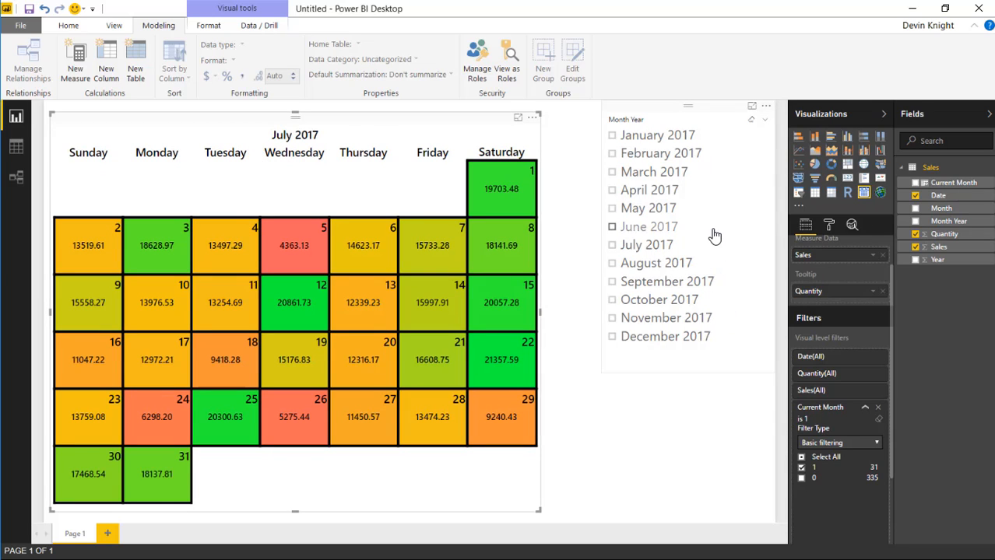
Step: Delete the Month Year slicer from the report page
left_click(705, 118)
key("Delete")
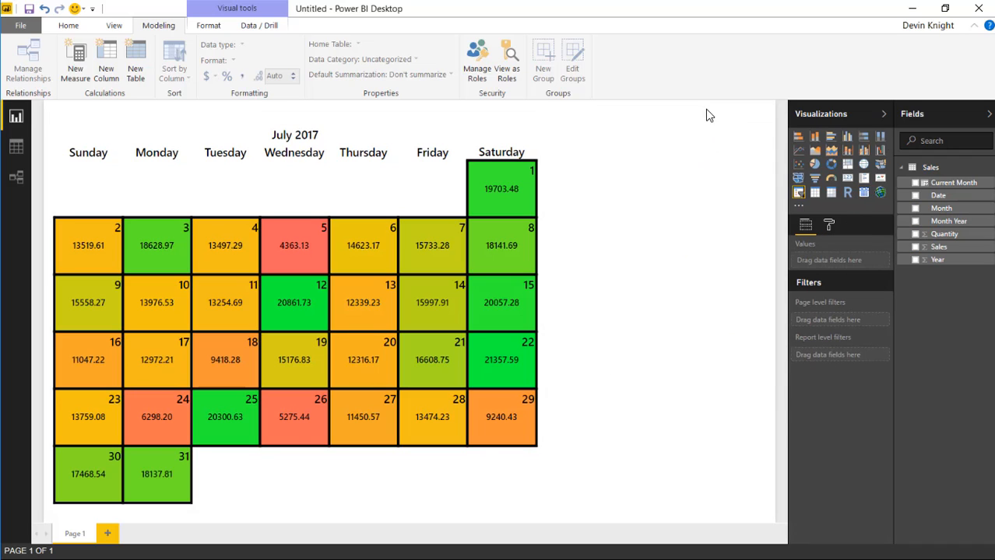